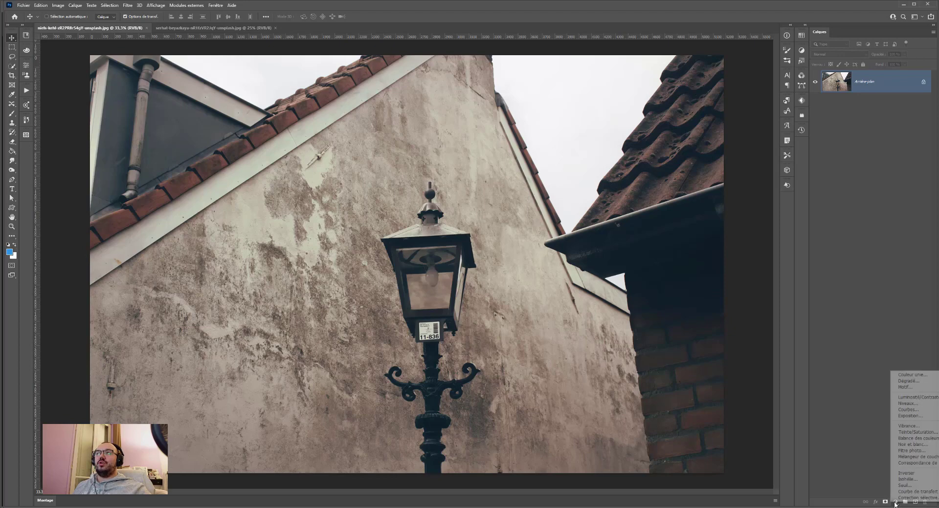
# - Add a Color Lookup adjustment layer, trying Moonlight.3DL before setting its 3D LUT to NightFromDay.CUBE
pyautogui.click(907, 464)
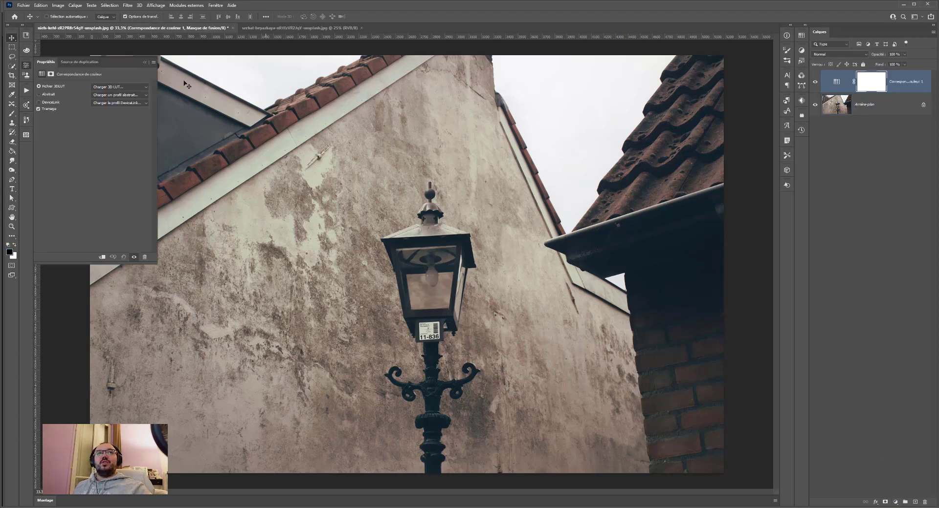
pyautogui.click(113, 87)
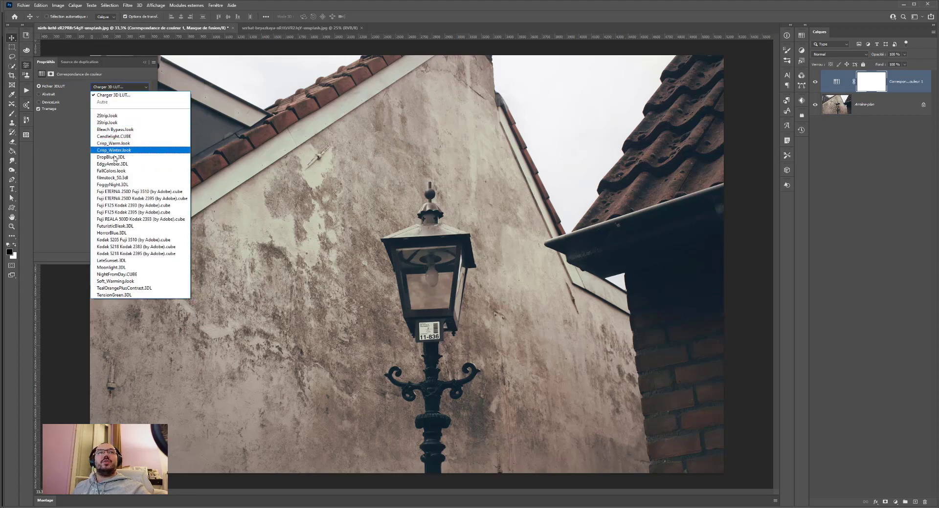
pyautogui.click(122, 269)
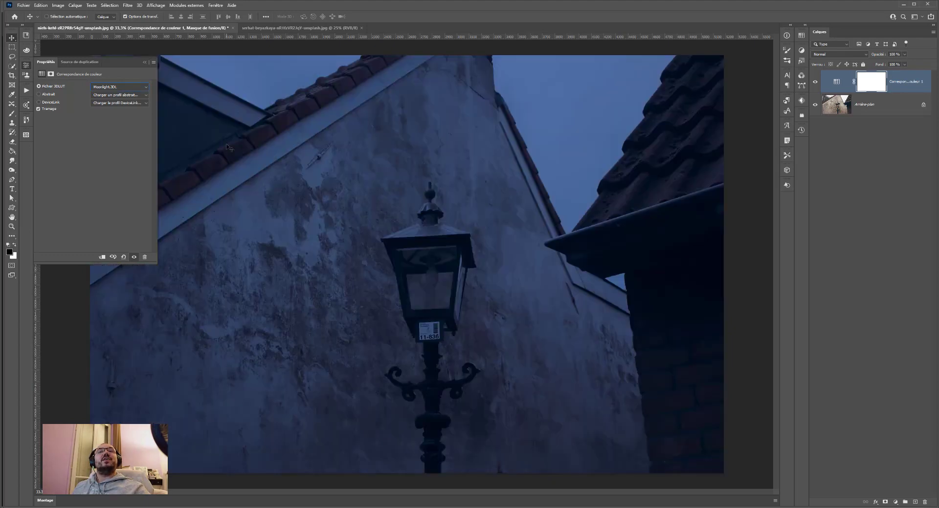
pyautogui.click(91, 86)
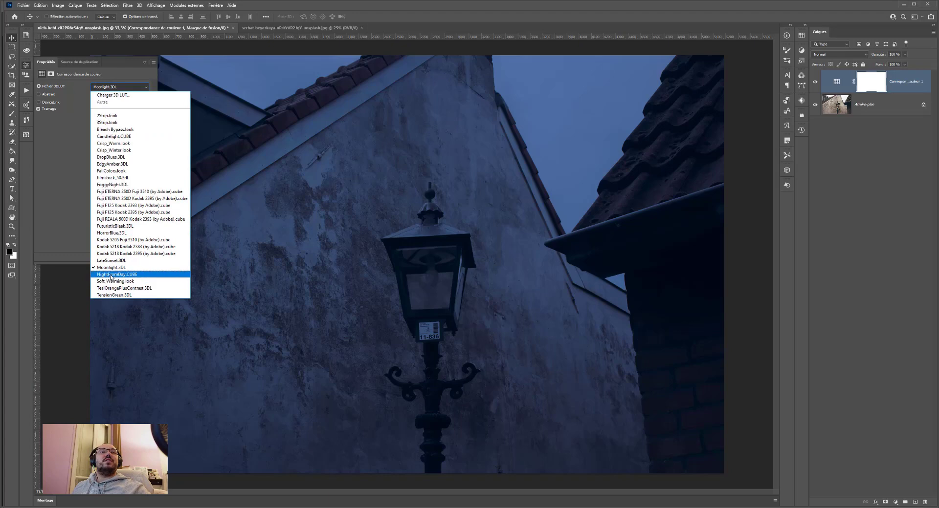
pyautogui.click(111, 275)
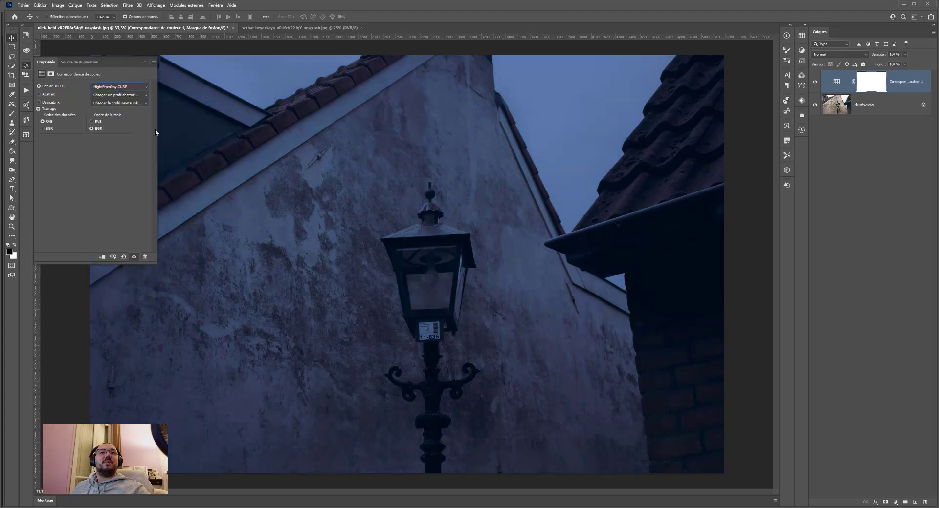
# - Try the HorrorBlue.3DL and FoggyNight.3DL lookups on the photo and return the 3D LUT to NightFromDay.CUBE
pyautogui.click(111, 88)
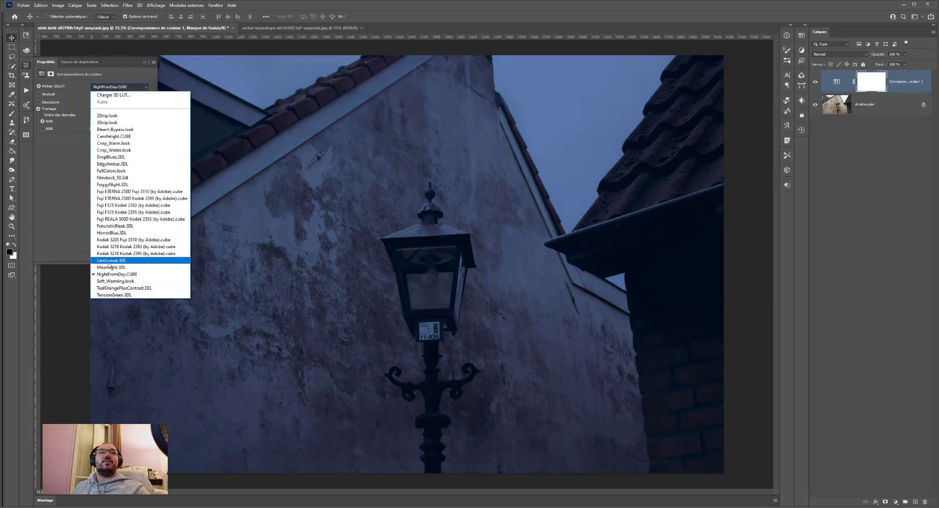
pyautogui.click(111, 234)
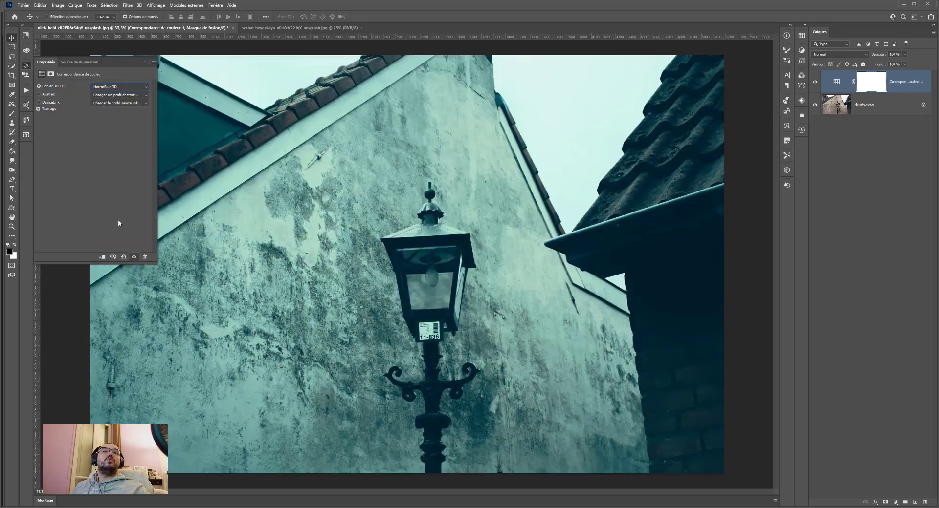
pyautogui.click(108, 90)
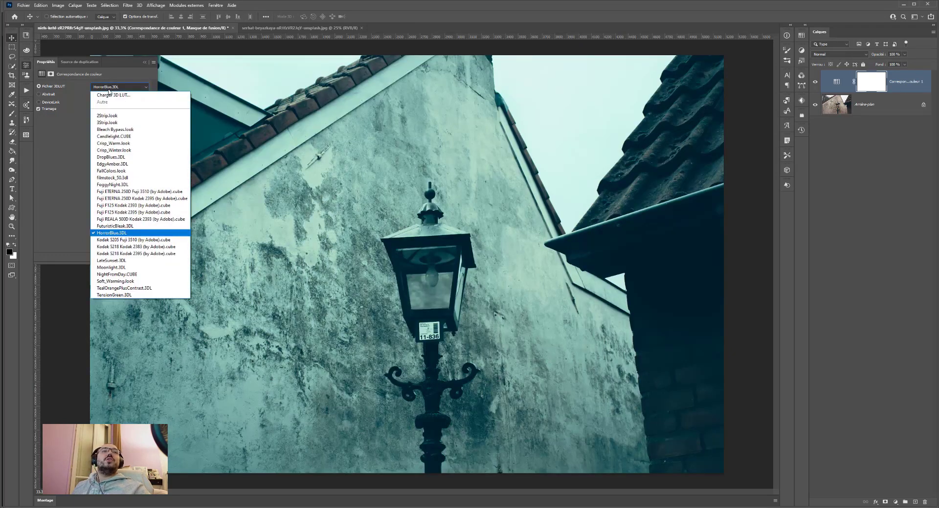
pyautogui.click(122, 185)
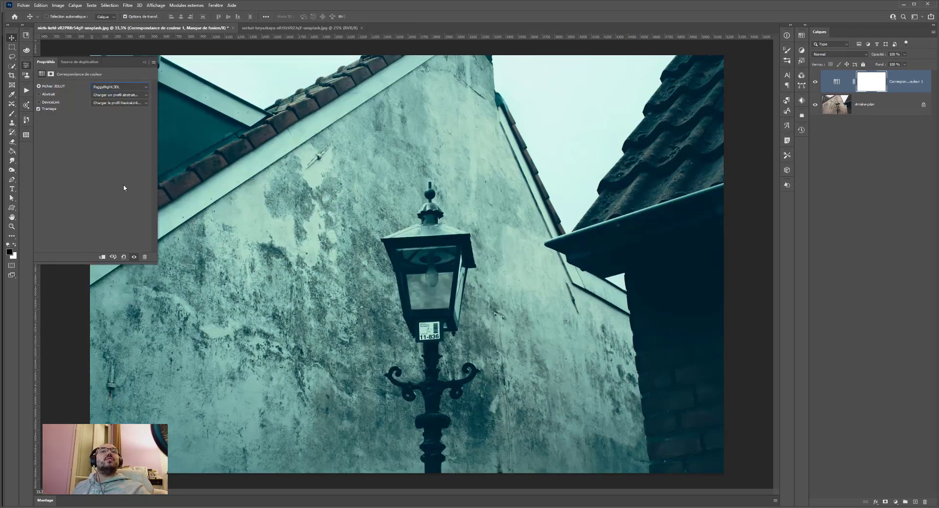
pyautogui.click(122, 87)
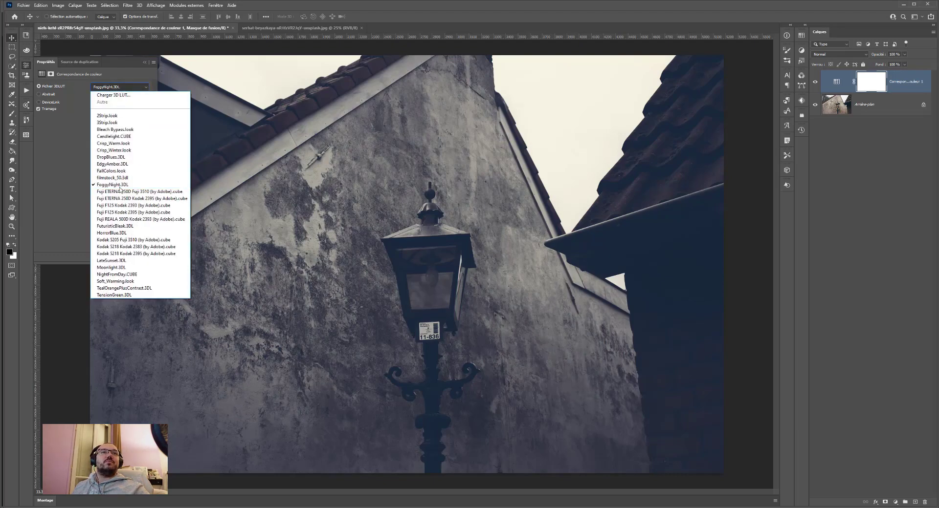
pyautogui.click(112, 275)
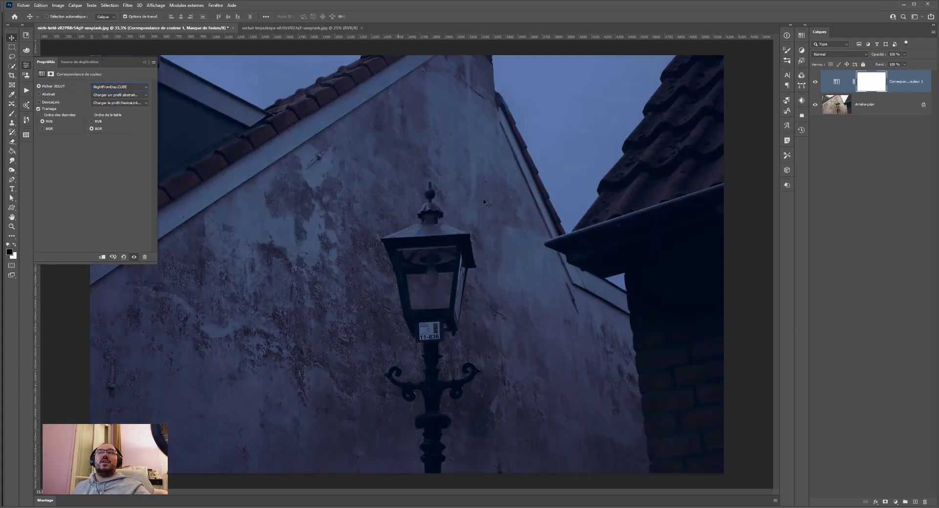
# - Add a Levels adjustment layer with inputs 12, 0.69 and 240 to darken the scene, and compare it with its effect hidden
pyautogui.click(895, 503)
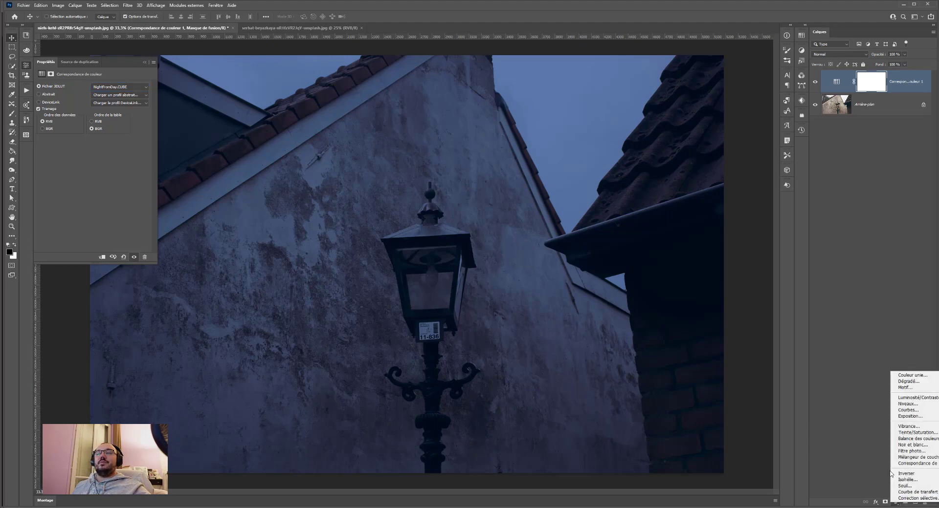
pyautogui.click(908, 405)
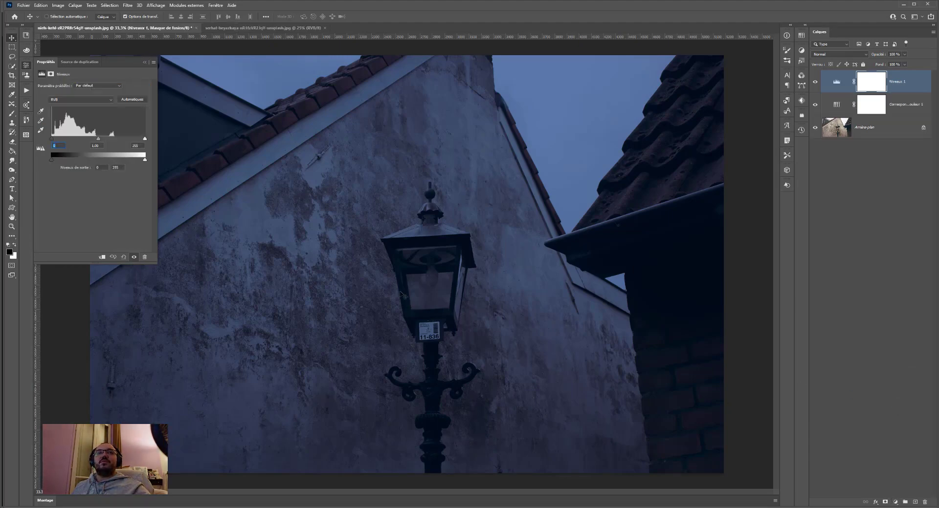
pyautogui.moveTo(99, 142)
pyautogui.mouseDown()
pyautogui.moveTo(83, 141)
pyautogui.moveTo(108, 138)
pyautogui.mouseUp()
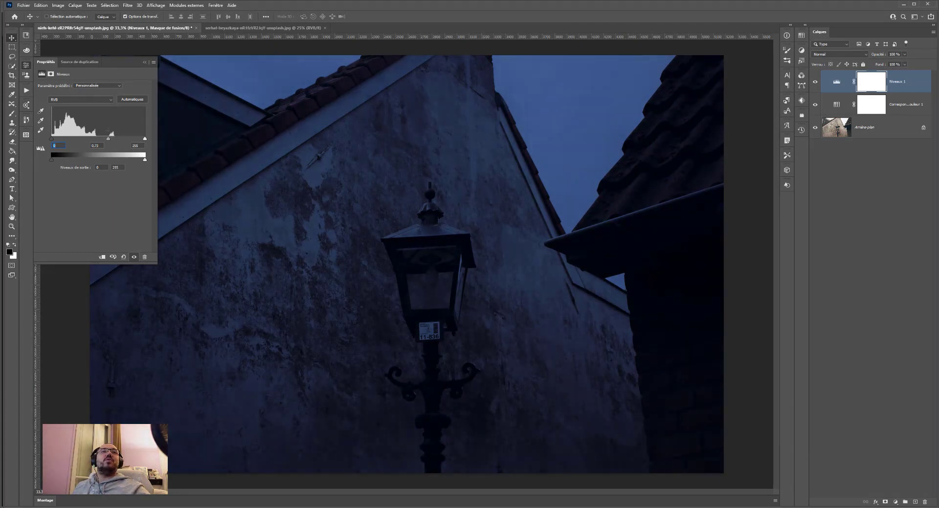
pyautogui.moveTo(110, 140); pyautogui.dragTo(57, 140)
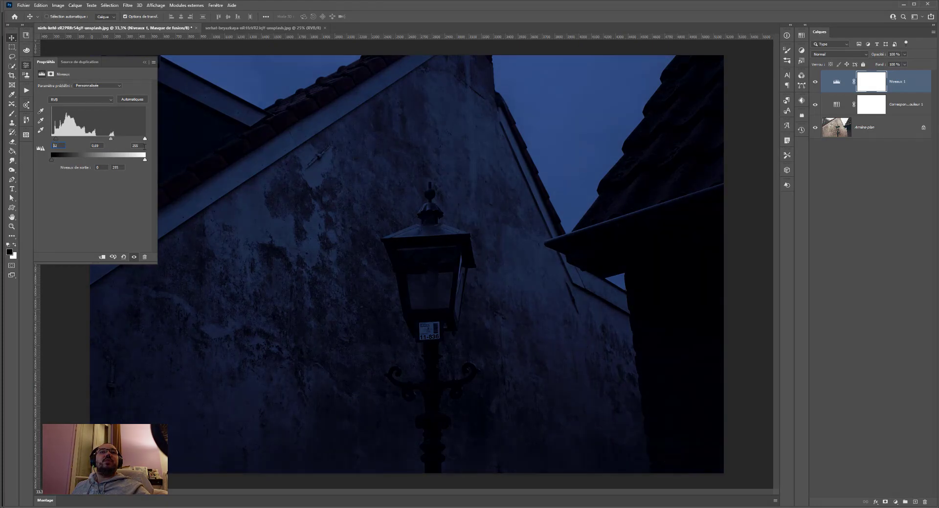
pyautogui.moveTo(145, 139); pyautogui.dragTo(140, 141)
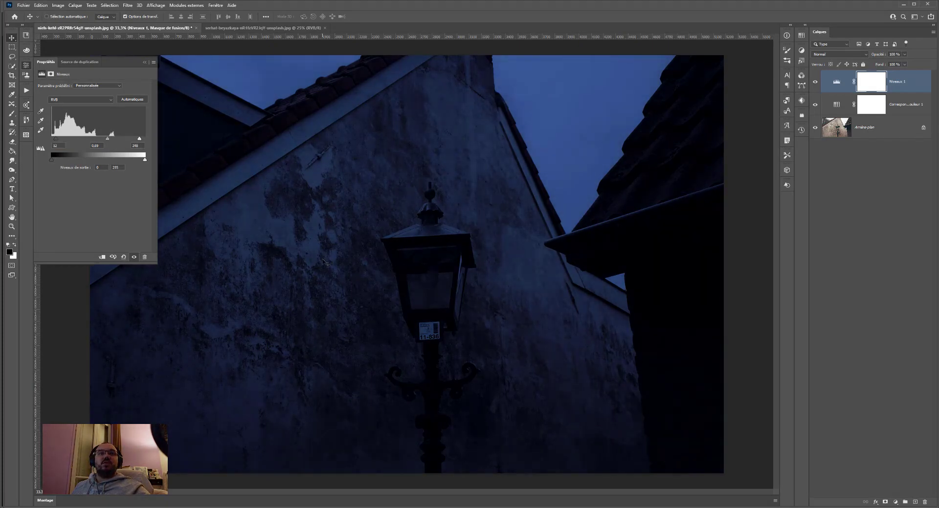
pyautogui.hotkey('ctrl', '-')
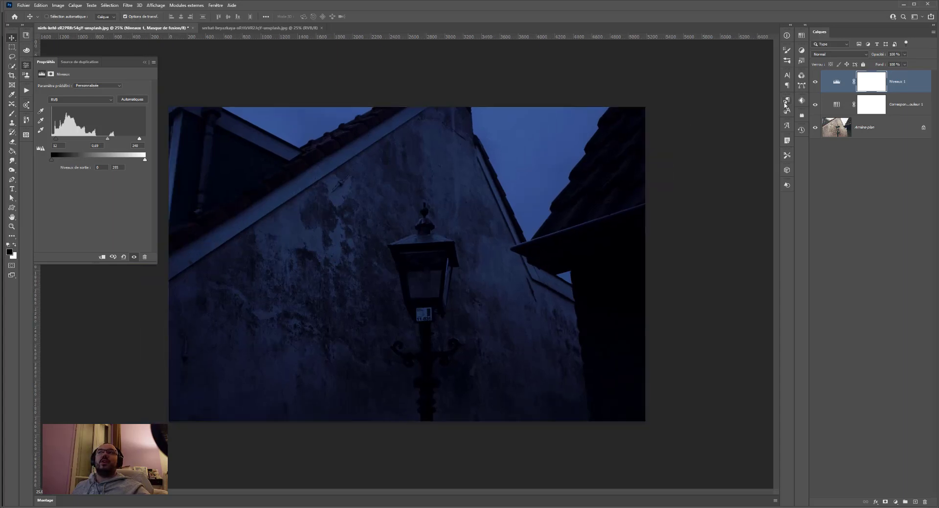
pyautogui.click(814, 85)
pyautogui.click(814, 85)
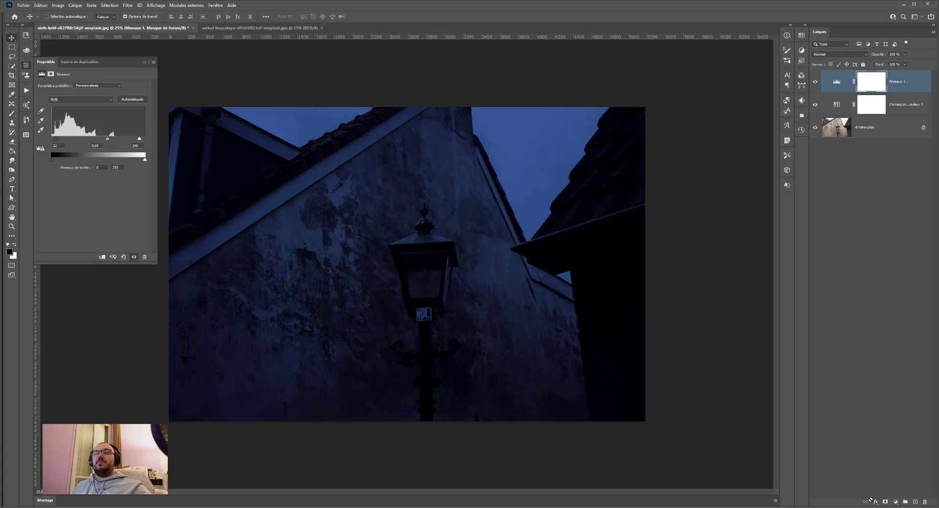
# - Create a new layer above the adjustments and set up the Gradient tool with a radial foreground-to-transparent gradient
pyautogui.click(912, 502)
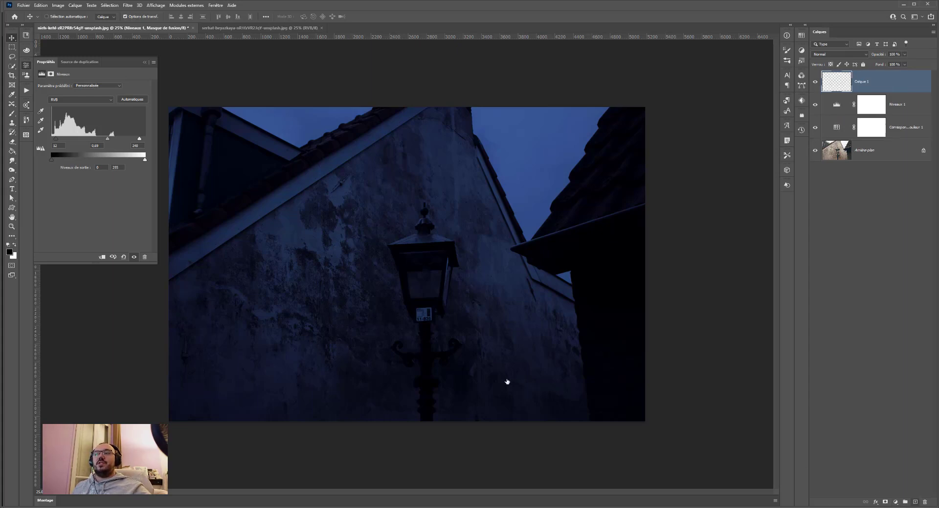
pyautogui.click(11, 152)
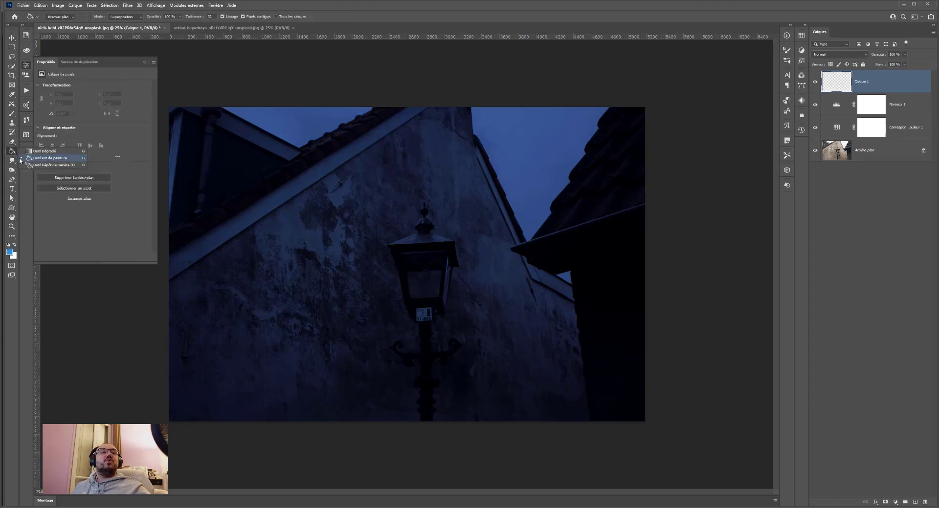
pyautogui.click(29, 151)
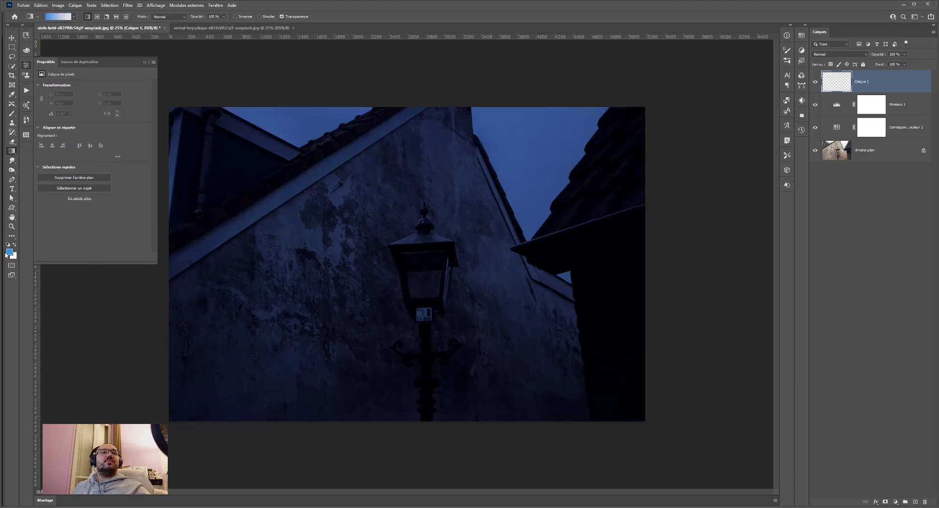
pyautogui.rightClick(363, 248)
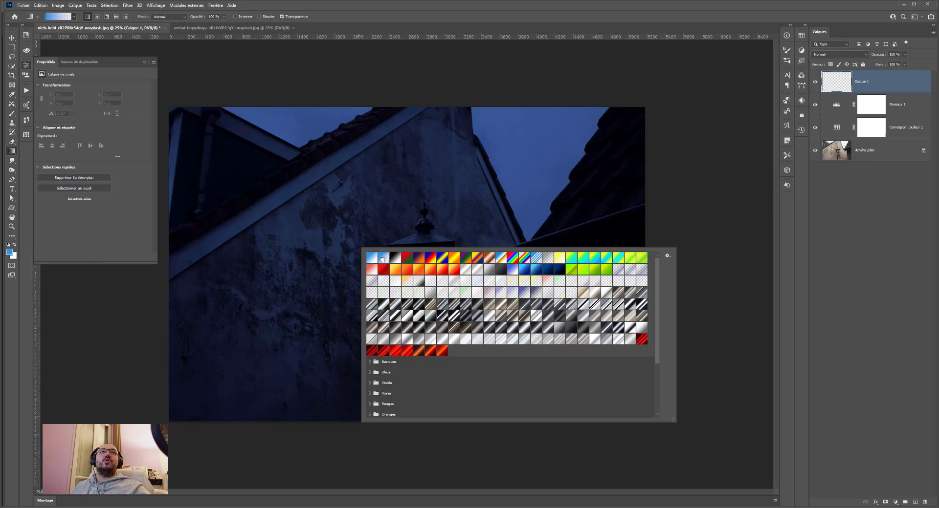
pyautogui.click(95, 16)
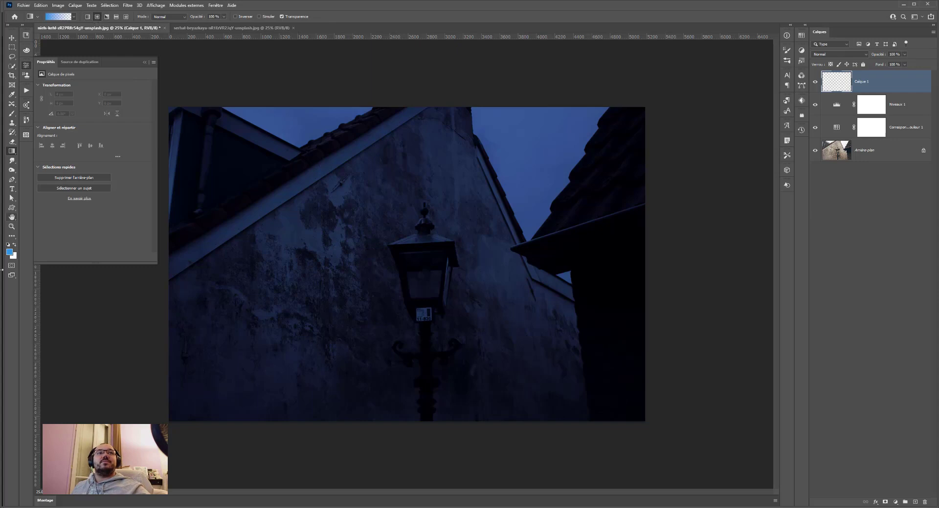
# - Draw a pale yellow (RGB 255, 240, 136) radial glow about 2400 px wide, centred on the lantern
pyautogui.click(9, 252)
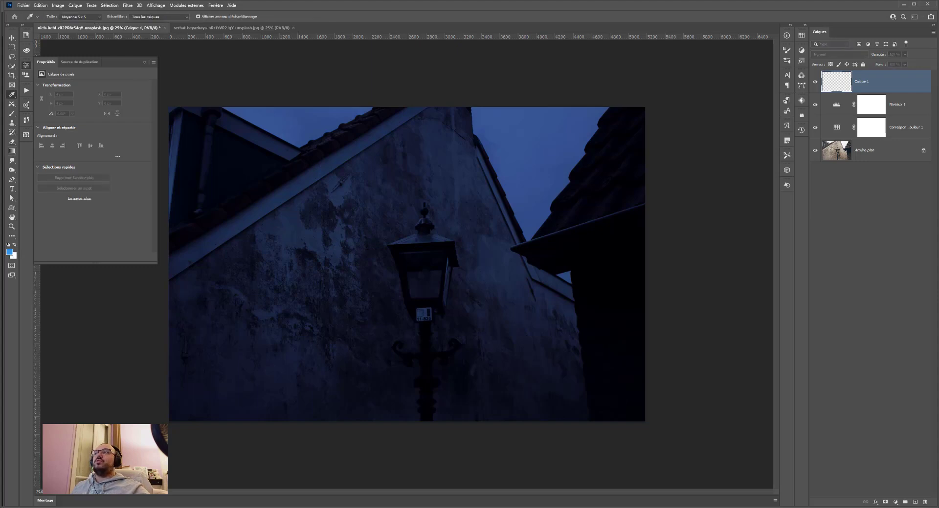
pyautogui.moveTo(938, 145); pyautogui.dragTo(565, 145)
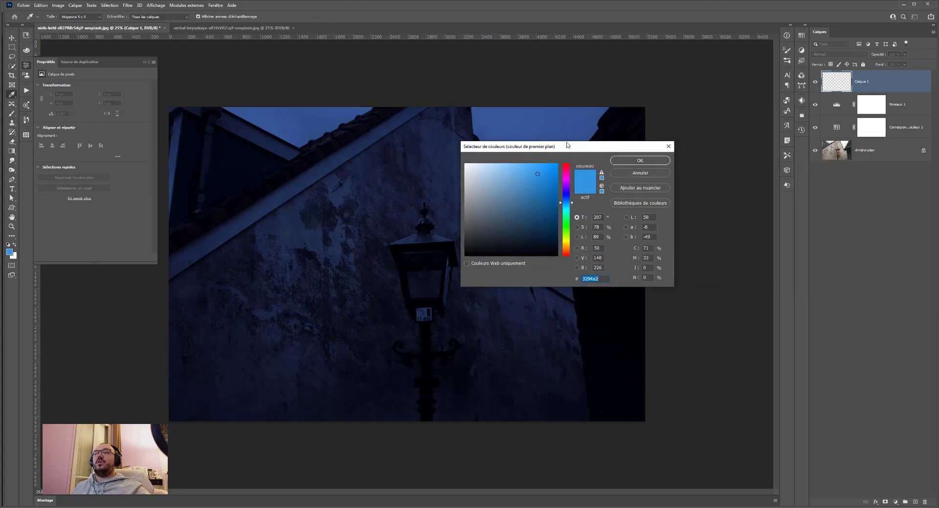
pyautogui.click(566, 243)
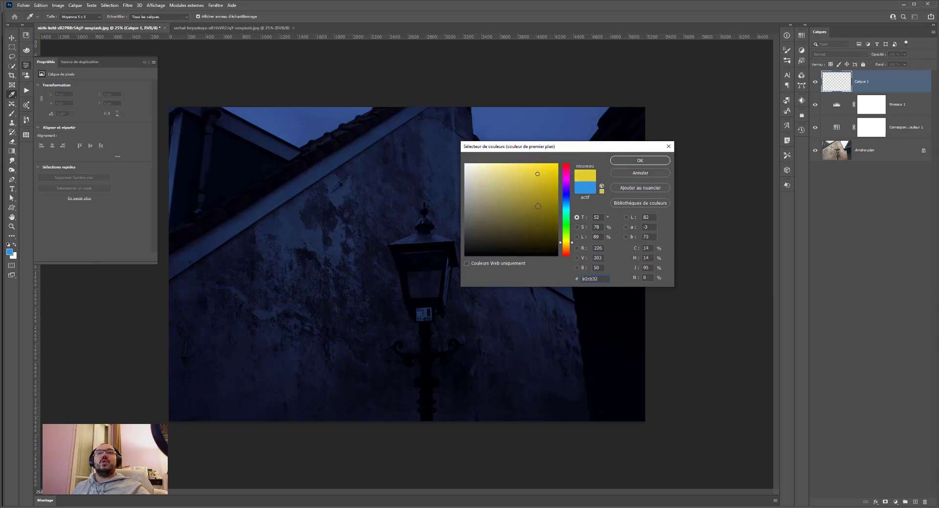
pyautogui.moveTo(534, 175); pyautogui.dragTo(507, 163)
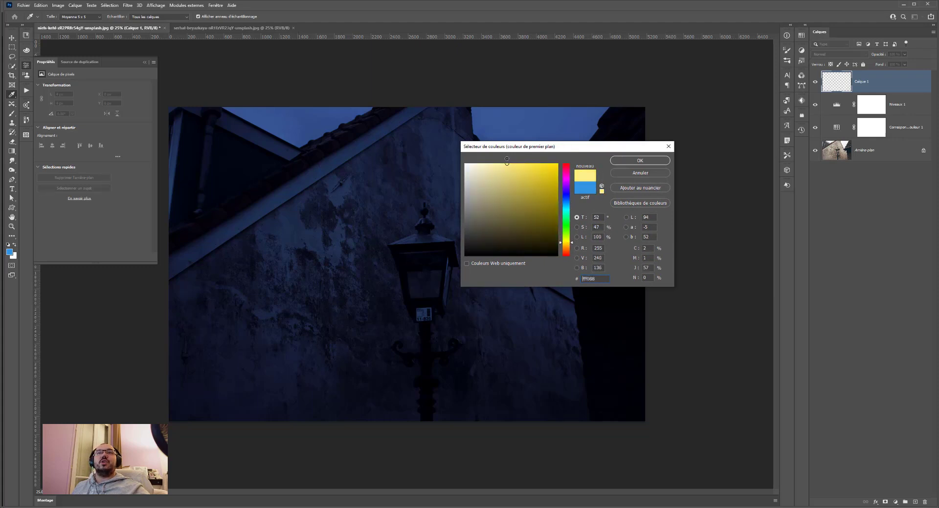
pyautogui.click(640, 161)
pyautogui.press('g')
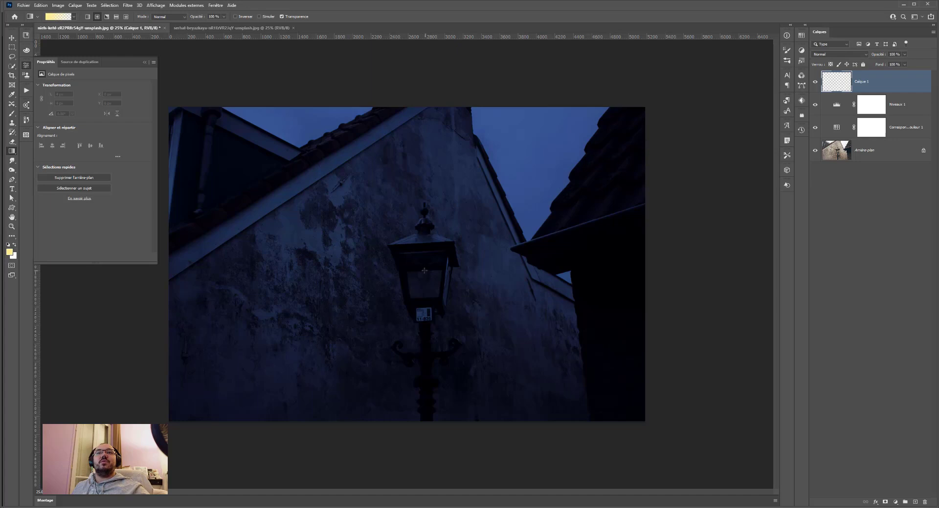
pyautogui.moveTo(426, 273); pyautogui.dragTo(536, 272)
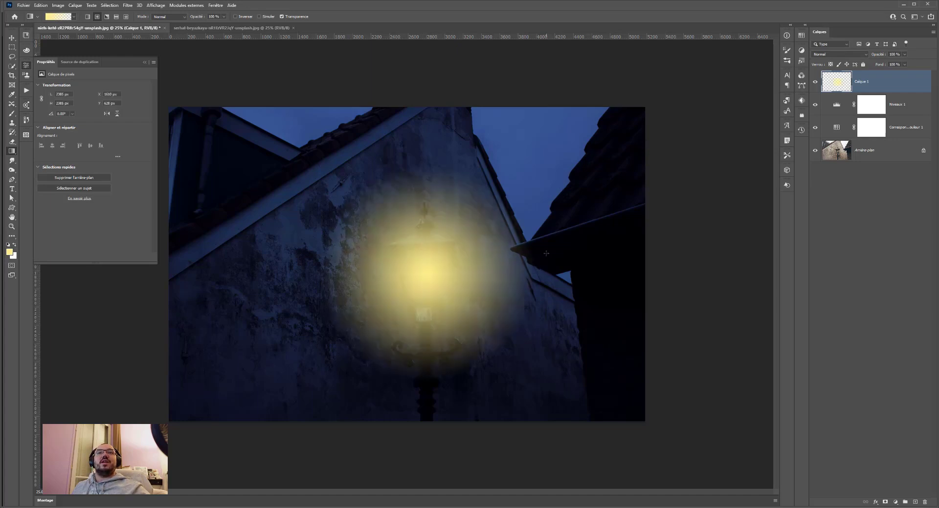
# - Lower the glow layer's opacity to 96% and preview other blend modes, leaving it at Normal
pyautogui.click(904, 58)
pyautogui.moveTo(906, 63)
pyautogui.mouseDown()
pyautogui.moveTo(886, 67)
pyautogui.moveTo(904, 64)
pyautogui.mouseUp()
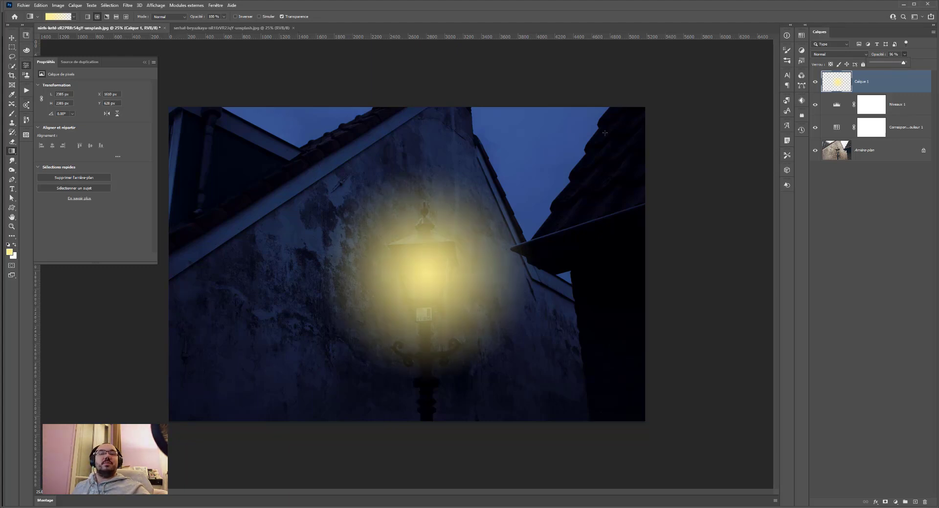
pyautogui.click(833, 58)
pyautogui.click(832, 57)
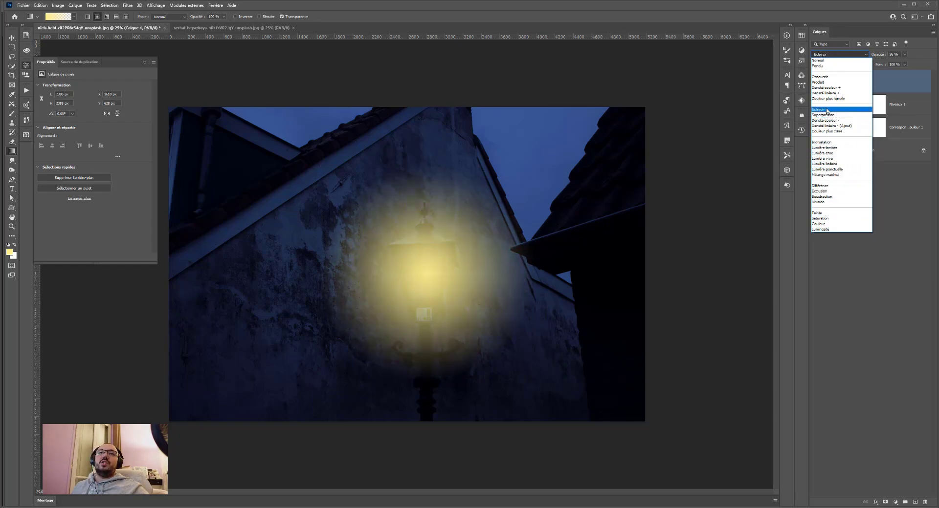
pyautogui.click(822, 60)
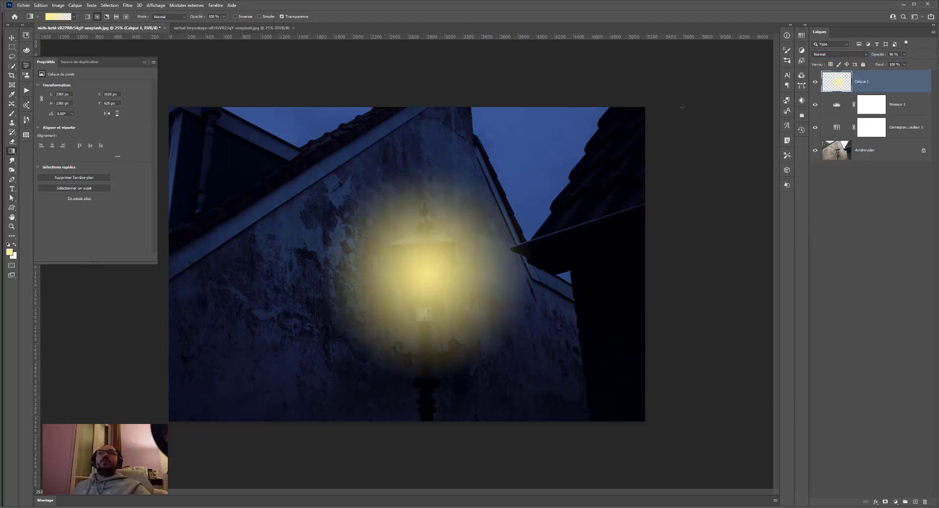
# - Create a new layer clipped to the glow layer and draw a pale yellow (RGB 255, 247, 190) radial glow about 477 px wide at the lantern's centre
pyautogui.click(913, 503)
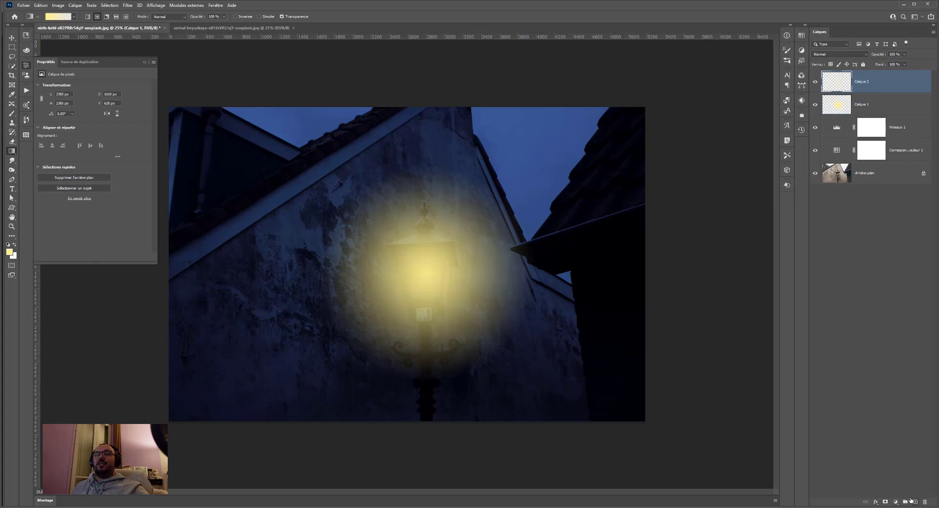
pyautogui.keyDown('alt'); pyautogui.click(842, 93); pyautogui.keyUp('alt')
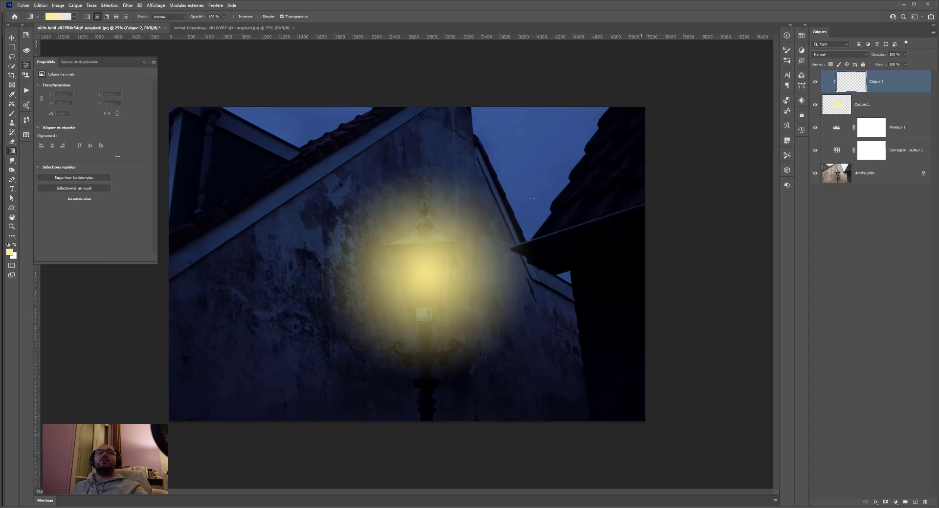
pyautogui.click(10, 253)
pyautogui.moveTo(494, 173); pyautogui.dragTo(493, 164)
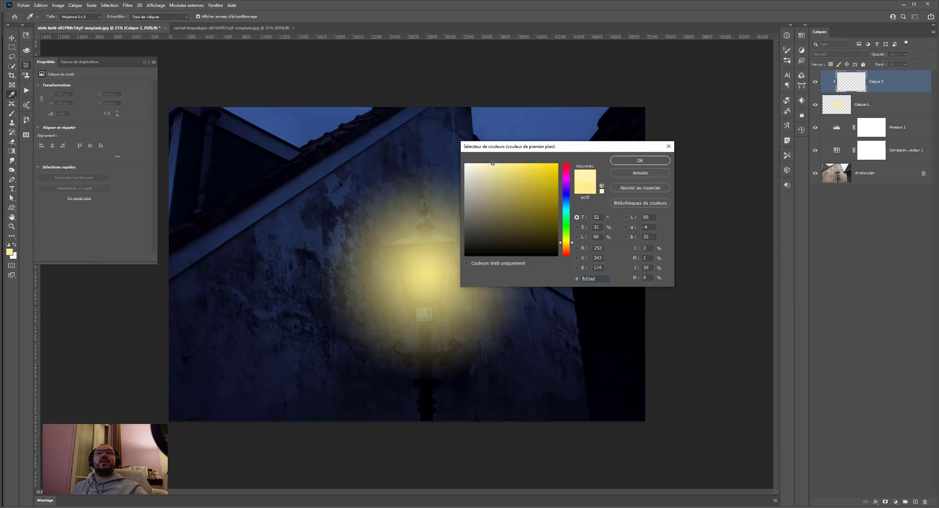
pyautogui.click(640, 160)
pyautogui.moveTo(428, 274); pyautogui.dragTo(520, 271)
pyautogui.hotkey('ctrl', 'z')
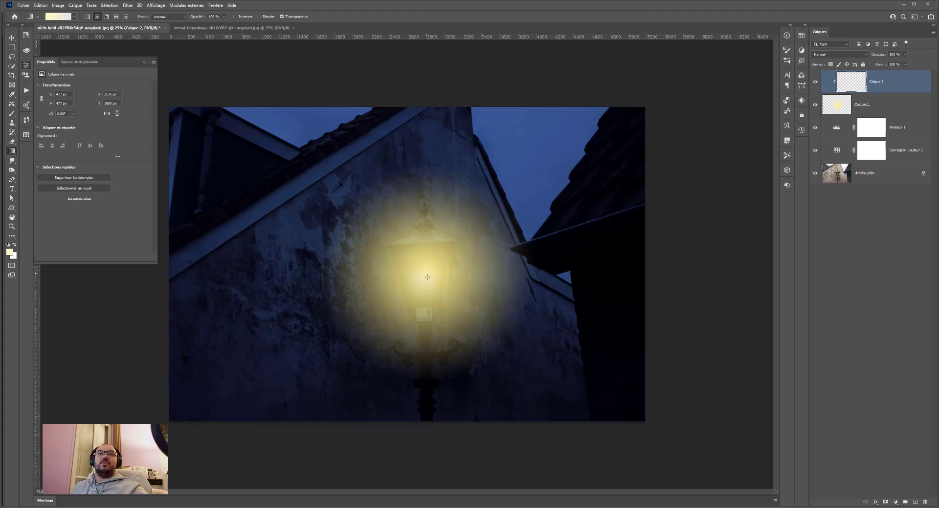
pyautogui.click(815, 82)
pyautogui.click(815, 83)
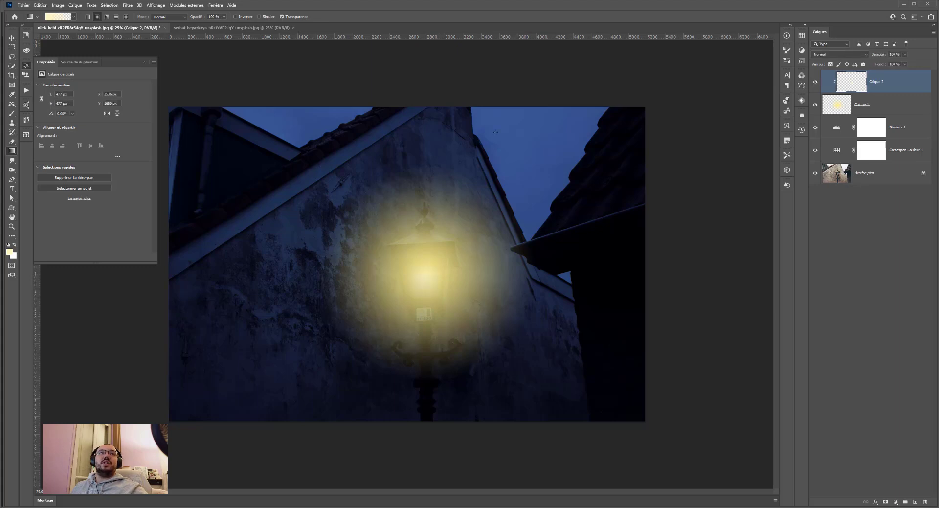
# - Draw a white radial glow at the lantern's centre on the clipped layer, about 763 px wide overall, and compare it with the layer hidden
pyautogui.click(10, 252)
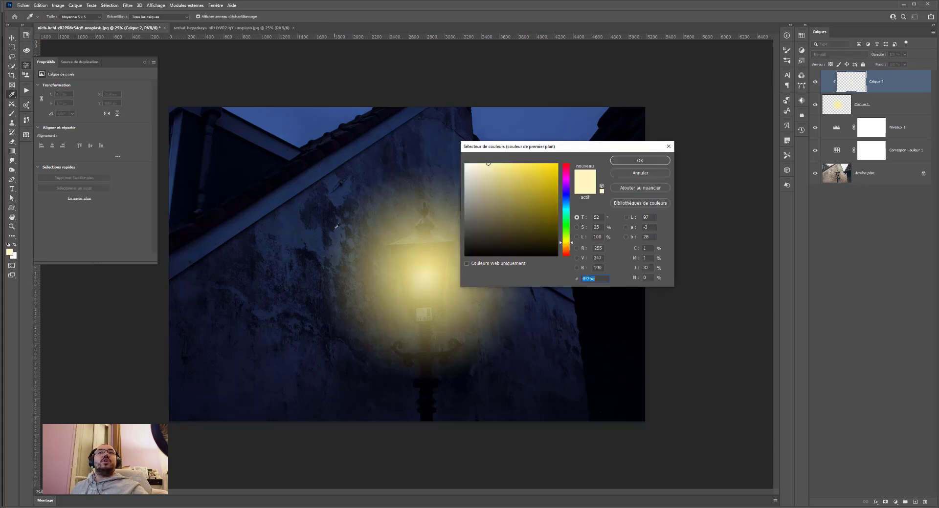
pyautogui.click(465, 164)
pyautogui.click(639, 160)
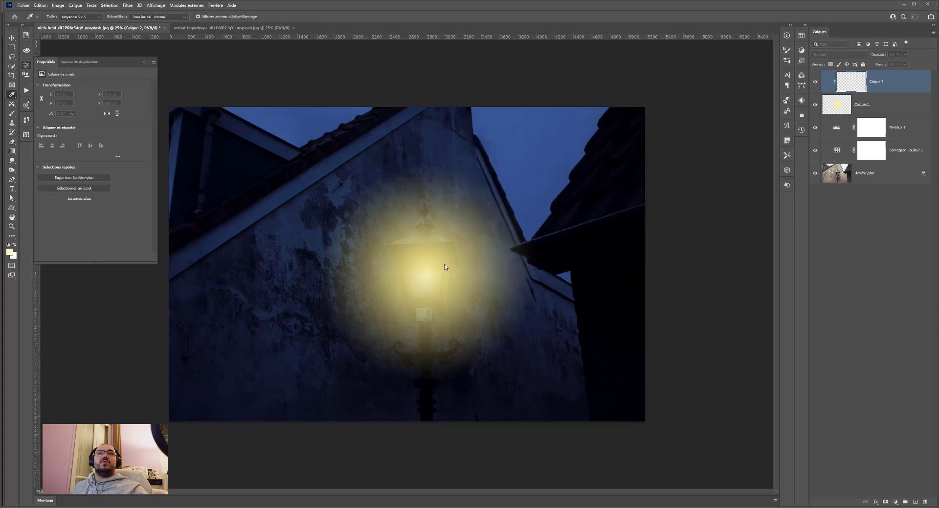
pyautogui.moveTo(421, 271); pyautogui.dragTo(449, 268)
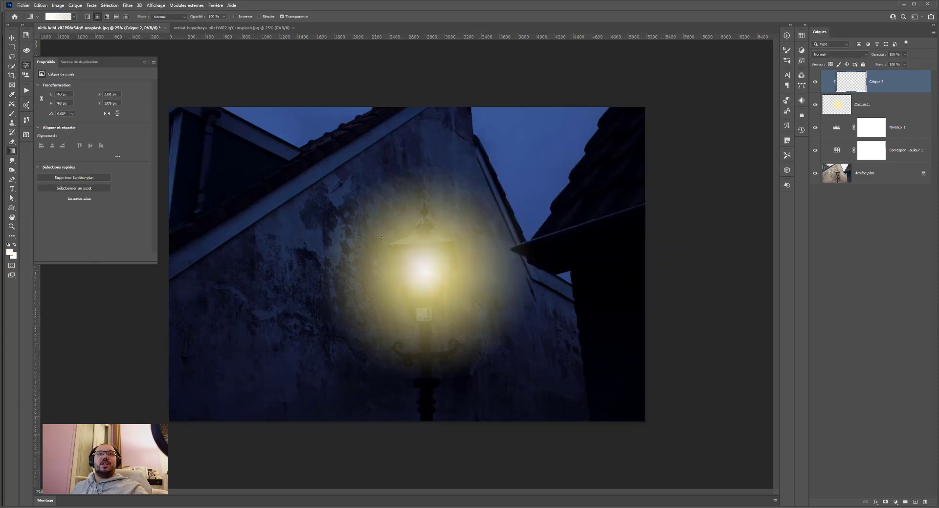
pyautogui.hotkey('ctrl', '-')
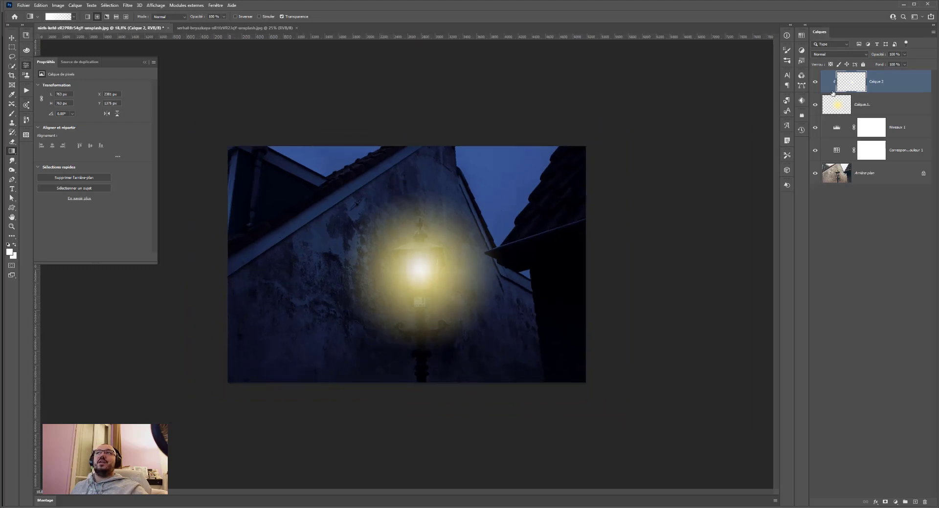
pyautogui.click(815, 82)
pyautogui.click(815, 83)
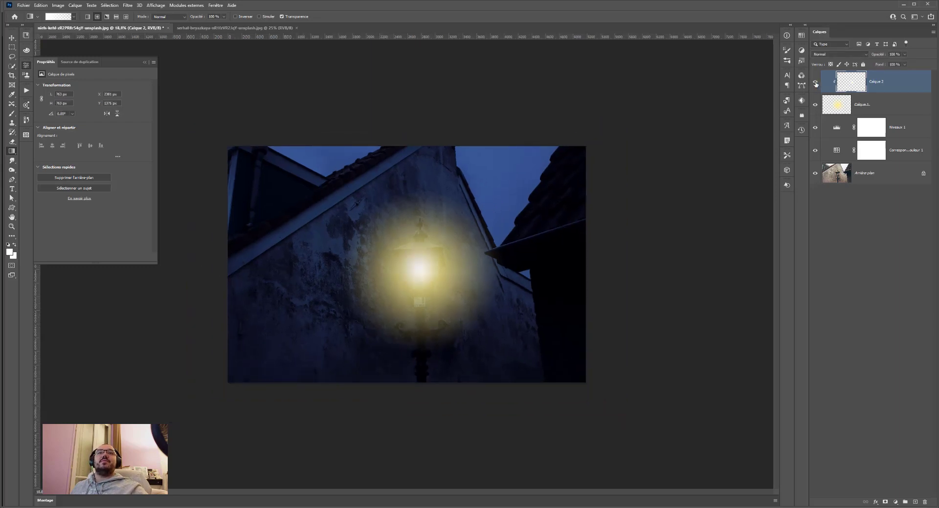
# - Create a new empty layer directly below the yellow glow layer and above the Levels adjustment
pyautogui.click(859, 106)
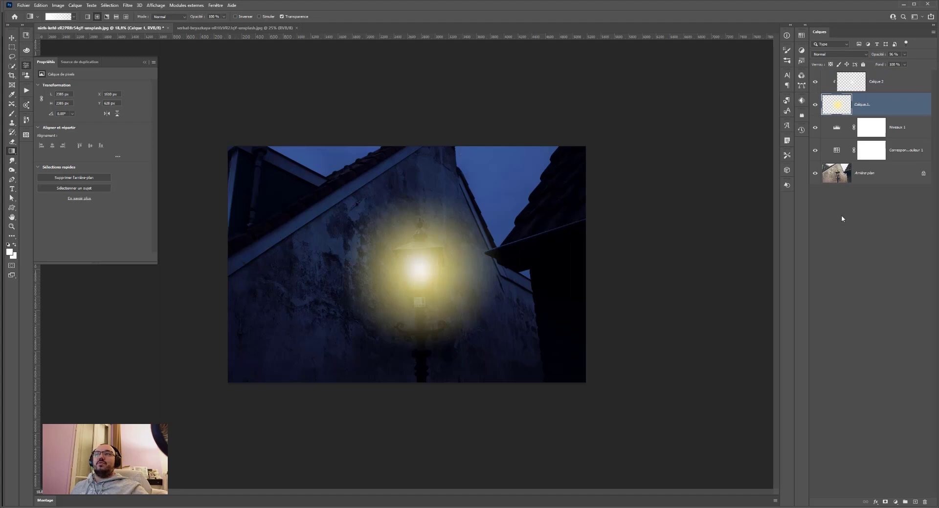
pyautogui.click(914, 502)
pyautogui.moveTo(858, 124); pyautogui.dragTo(853, 141)
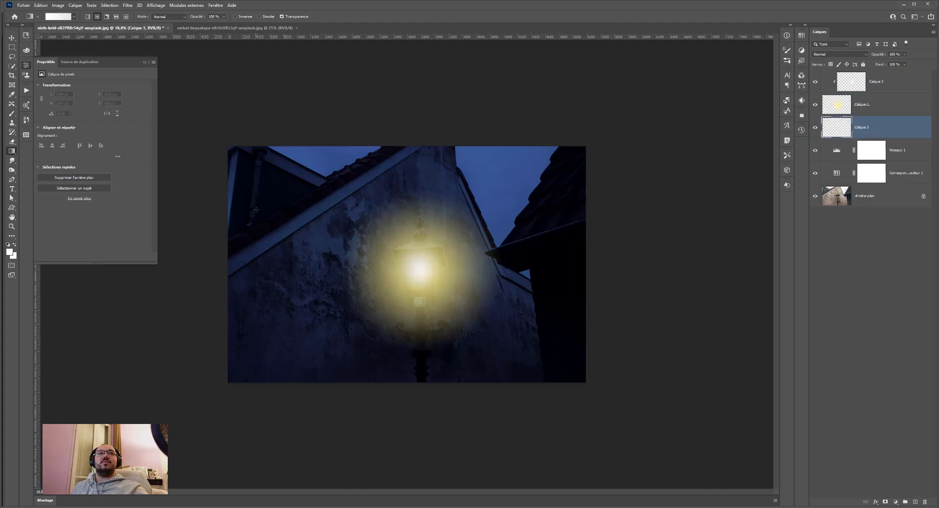
# - Draw a light orange (RGB 255, 198, 130) radial glow about 4625 px wide around the lantern, and clip the yellow glow layer to it
pyautogui.click(10, 252)
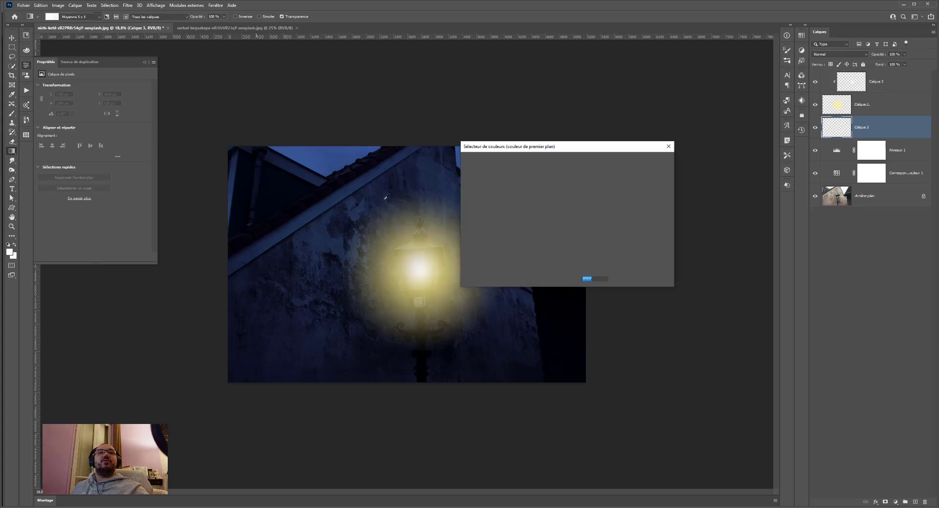
pyautogui.moveTo(559, 243); pyautogui.dragTo(566, 248)
pyautogui.moveTo(549, 203); pyautogui.dragTo(525, 158)
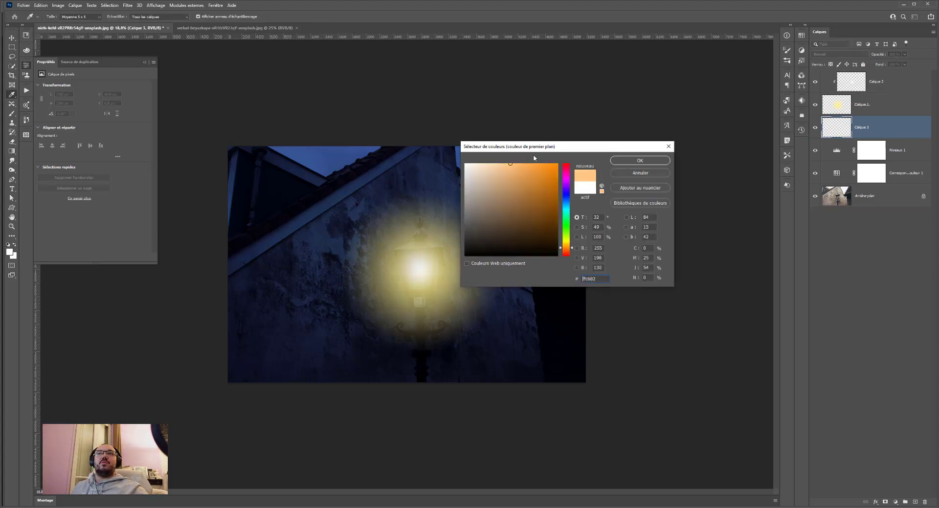
pyautogui.click(640, 160)
pyautogui.moveTo(424, 273); pyautogui.dragTo(585, 274)
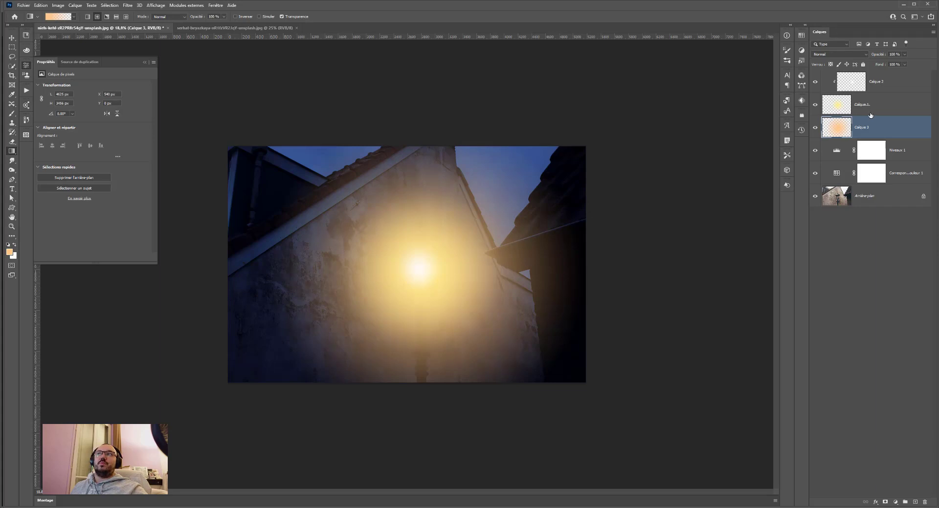
pyautogui.keyDown('alt'); pyautogui.click(844, 114); pyautogui.keyUp('alt')
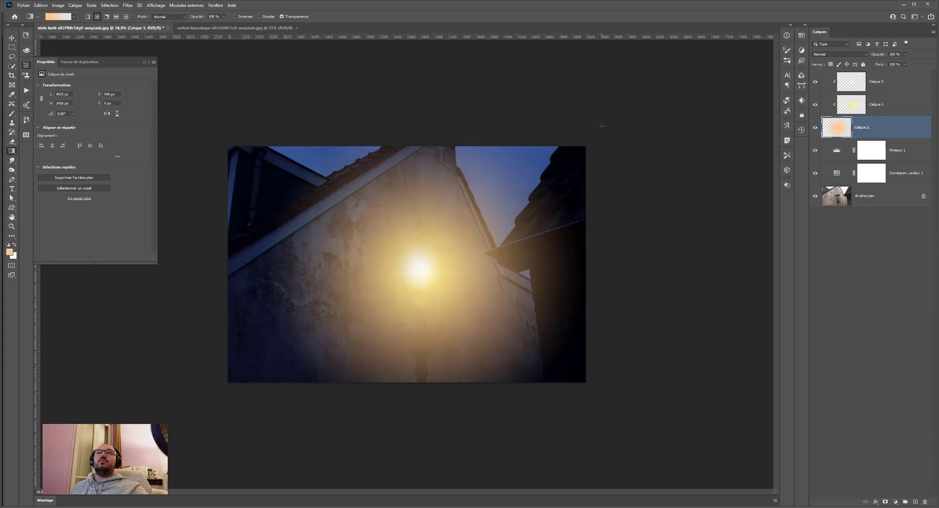
# - Scale the orange glow down proportionally to about 63% around its centre
pyautogui.click(12, 38)
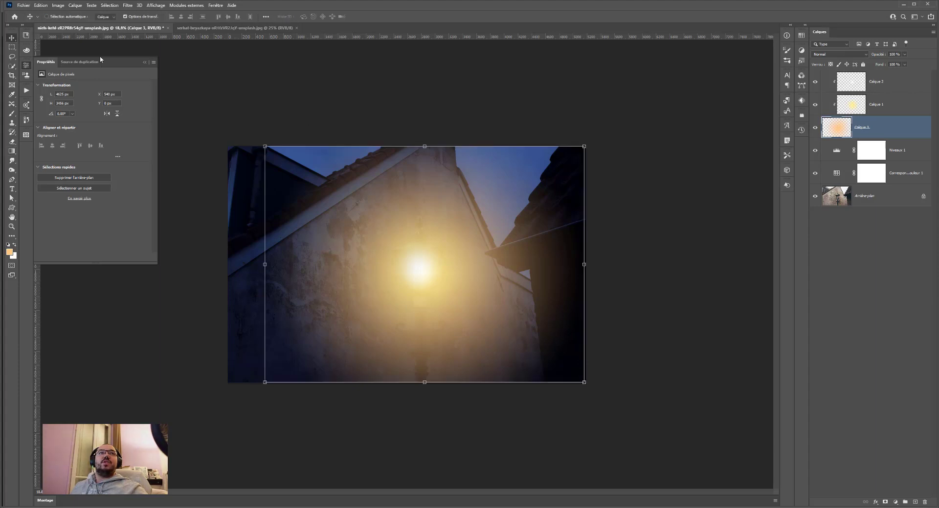
pyautogui.moveTo(264, 146); pyautogui.dragTo(337, 173)
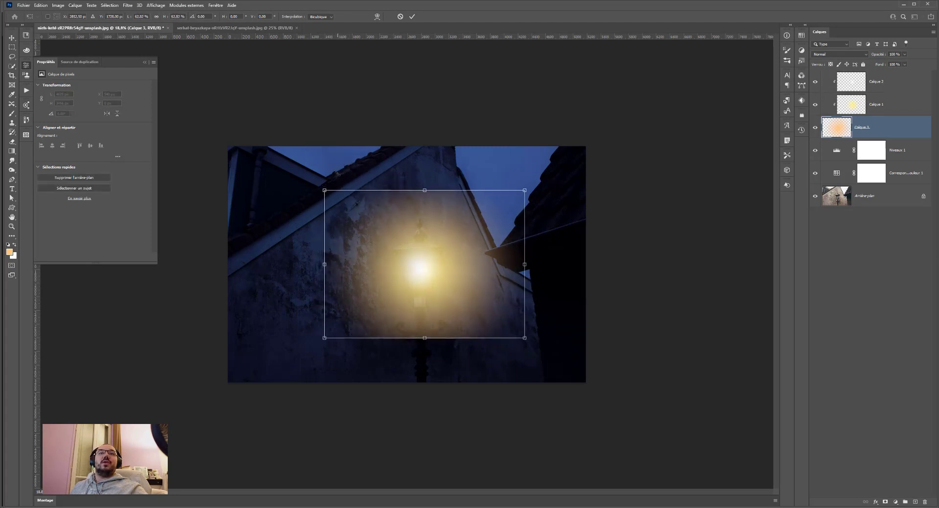
pyautogui.press('Return')
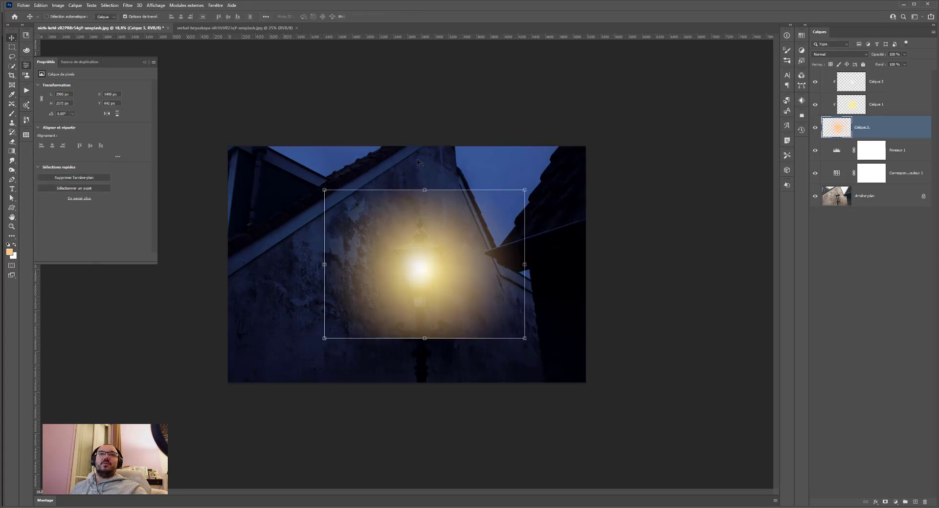
# - Add a layer mask to the orange glow, paint its hard edges away with a soft black brush, and lower the layer's opacity to 88%
pyautogui.click(12, 48)
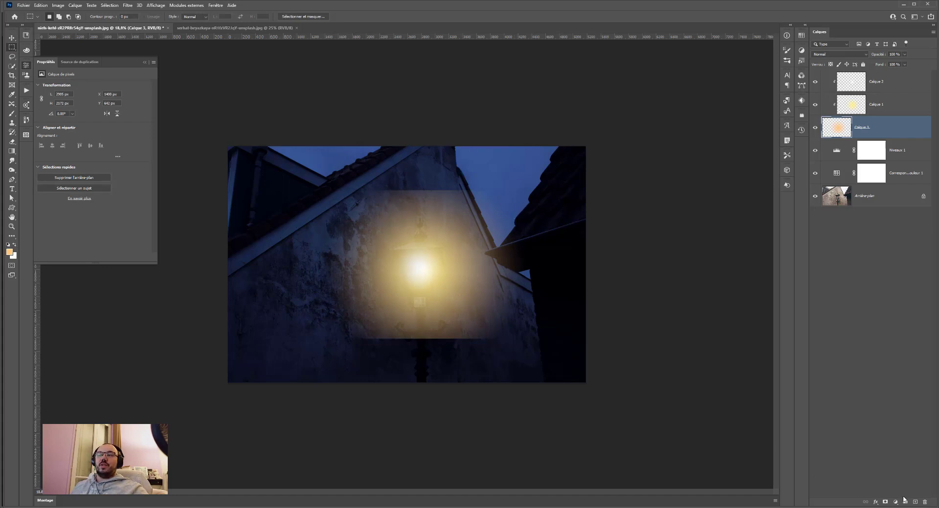
pyautogui.click(885, 502)
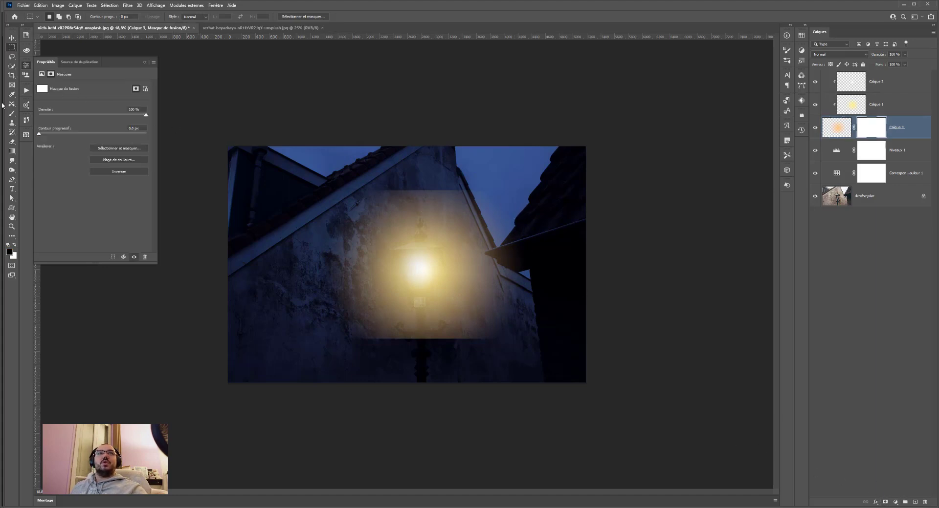
pyautogui.click(11, 114)
pyautogui.moveTo(369, 193)
pyautogui.mouseDown()
pyautogui.moveTo(388, 178)
pyautogui.moveTo(497, 178)
pyautogui.moveTo(541, 289)
pyautogui.moveTo(455, 352)
pyautogui.moveTo(313, 342)
pyautogui.moveTo(367, 360)
pyautogui.moveTo(480, 357)
pyautogui.moveTo(422, 373)
pyautogui.mouseUp()
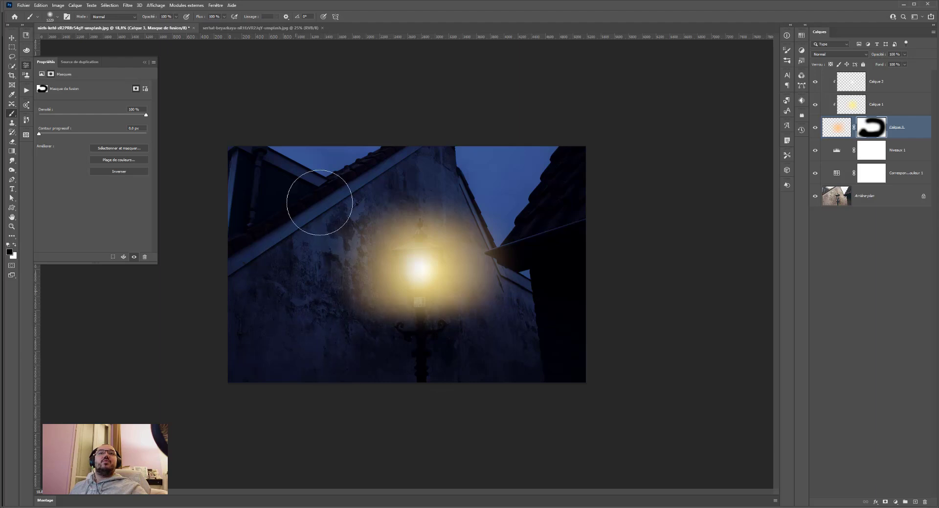
pyautogui.click(903, 55)
pyautogui.moveTo(898, 66); pyautogui.dragTo(902, 67)
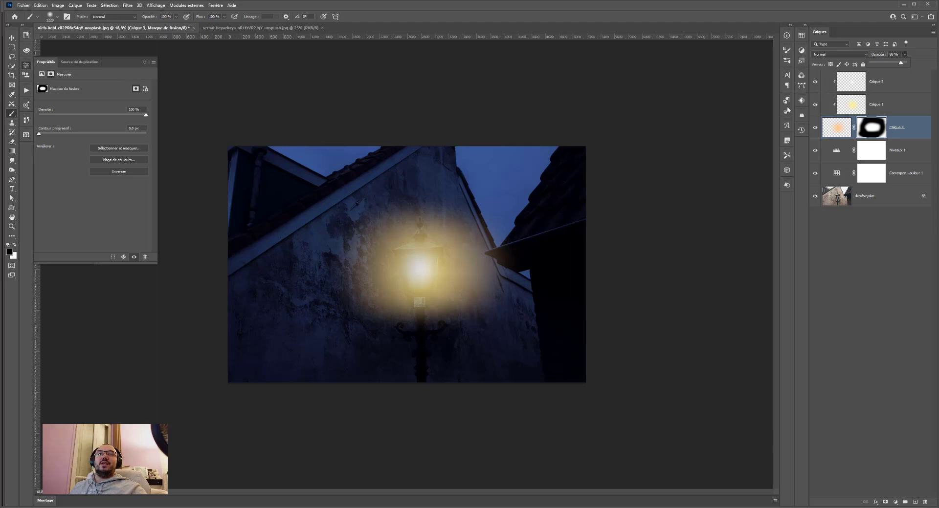
# - Resize the masked orange glow slightly smaller, to about 2841 by 2119 px
pyautogui.click(827, 129)
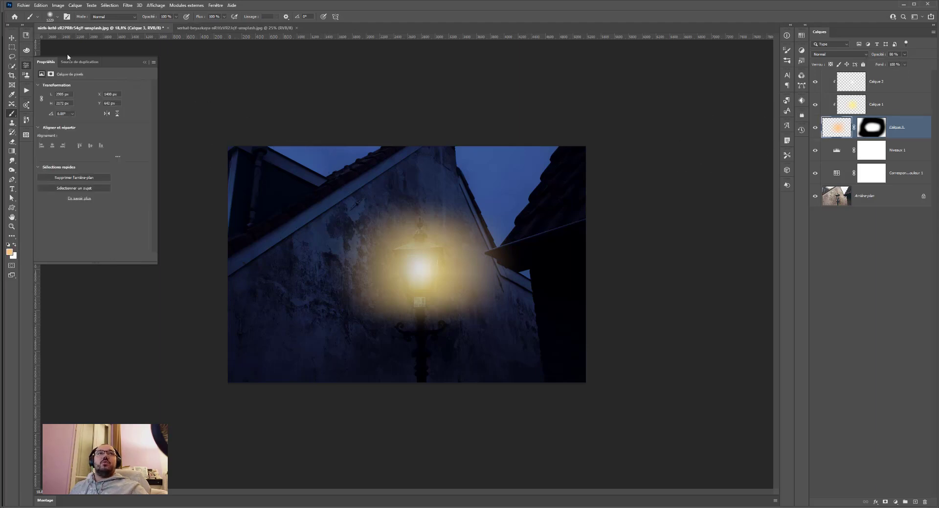
pyautogui.click(11, 38)
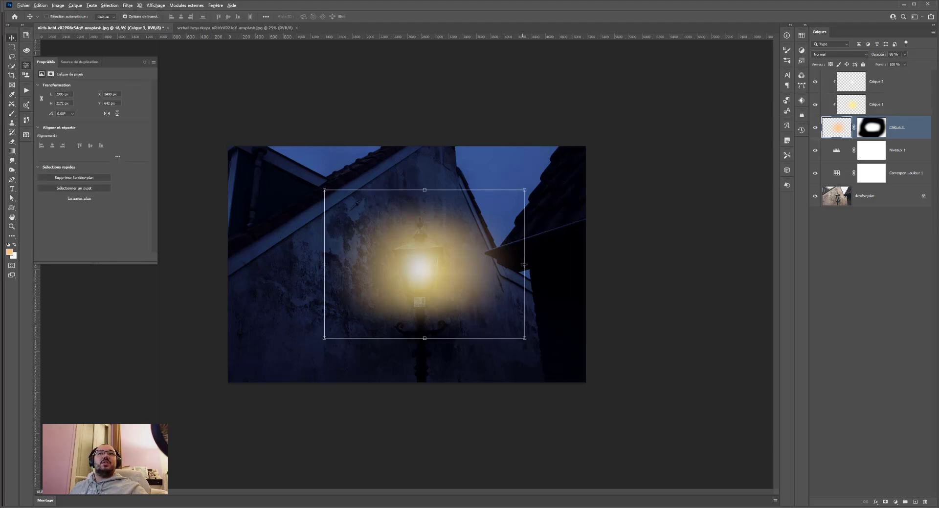
pyautogui.moveTo(533, 262); pyautogui.dragTo(524, 240)
pyautogui.moveTo(423, 188); pyautogui.dragTo(423, 190)
pyautogui.press('Return')
# - Group the three glow layers, preview the image with and without the group, and leave the group hidden
pyautogui.hotkey('ctrl', '+')
pyautogui.scroll(2, 417, 209)
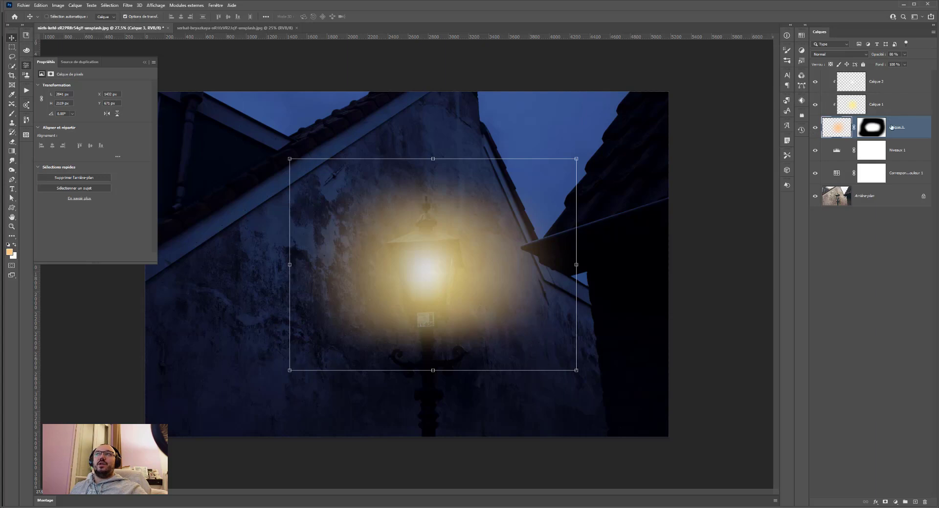
pyautogui.keyDown('shift'); pyautogui.click(889, 78); pyautogui.keyUp('shift')
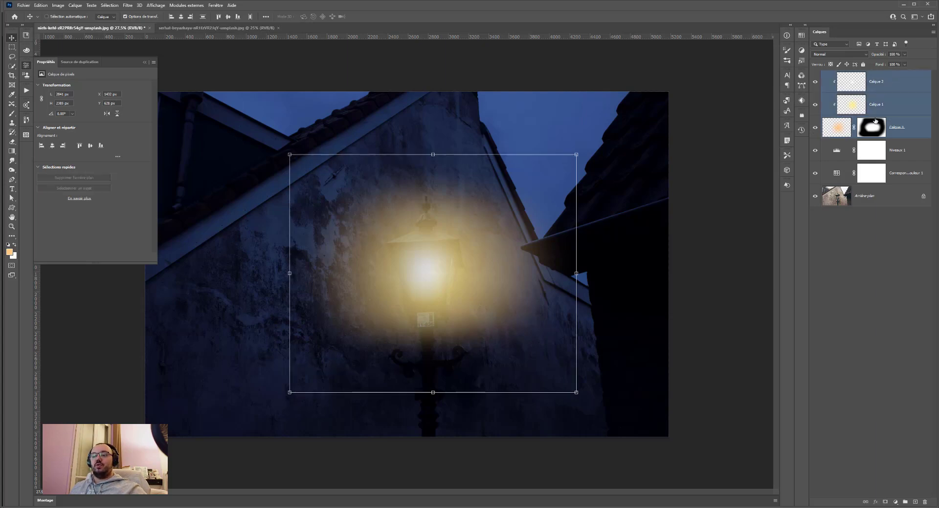
pyautogui.hotkey('ctrl', 'g')
pyautogui.click(815, 76)
pyautogui.click(815, 76)
pyautogui.click(815, 75)
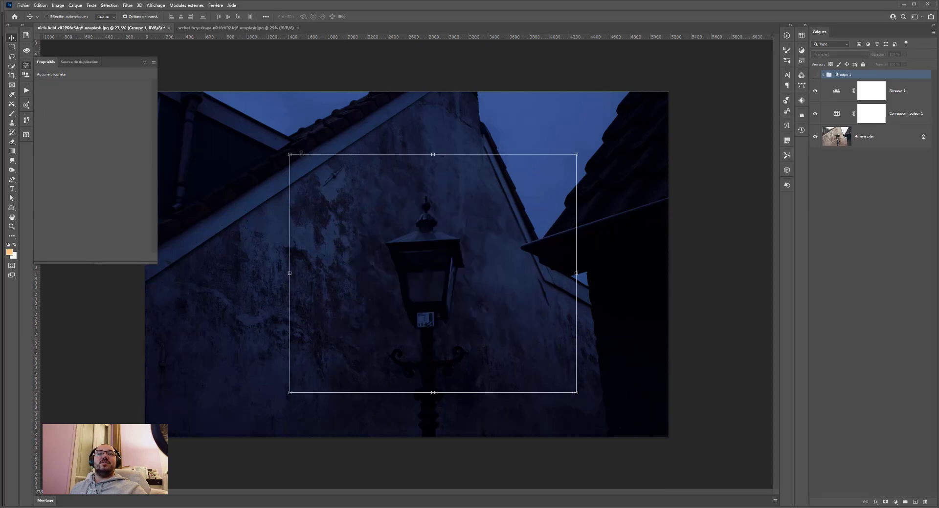
# - Select the lantern and its post on the background layer with the Quick Selection tool, adding the cap and finial with a small brush
pyautogui.click(823, 138)
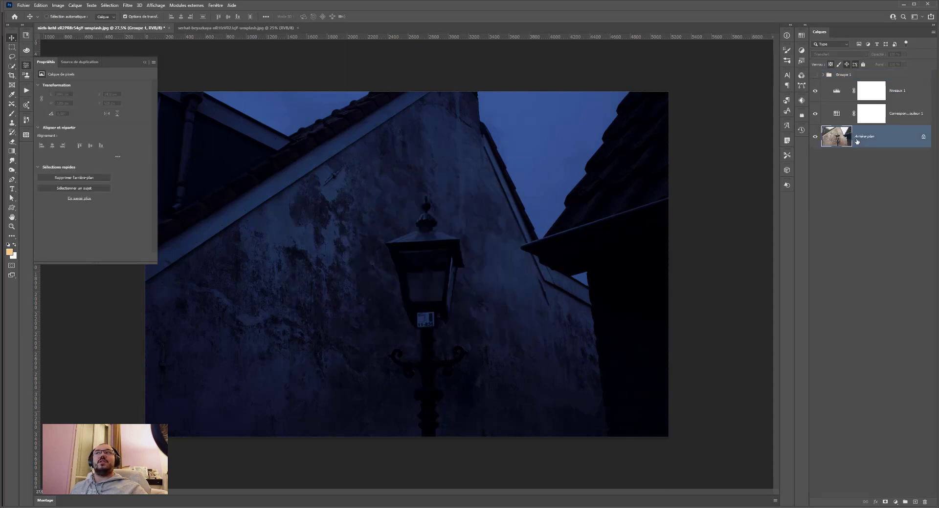
pyautogui.click(11, 67)
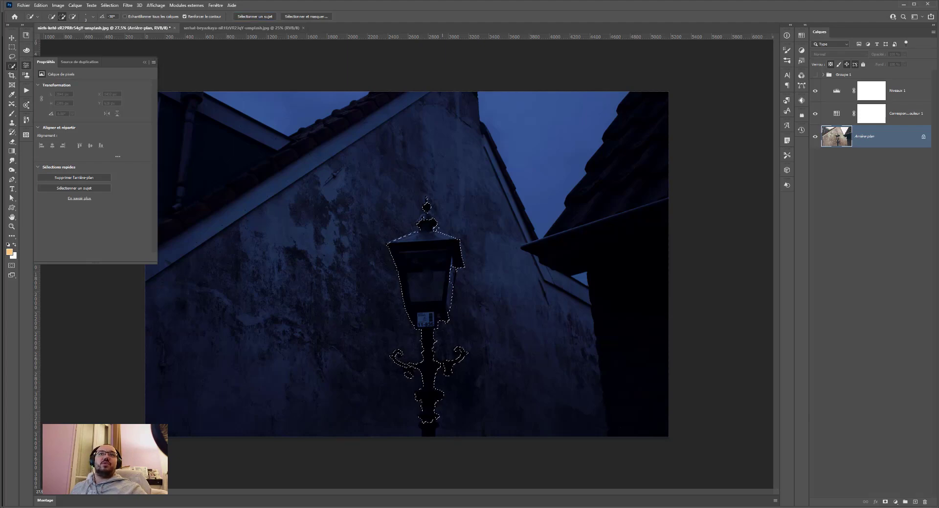
pyautogui.scroll(5, 439, 240)
pyautogui.scroll(2, 439, 241)
pyautogui.keyDown('alt'); pyautogui.rightClick(446, 228); pyautogui.keyUp('alt')
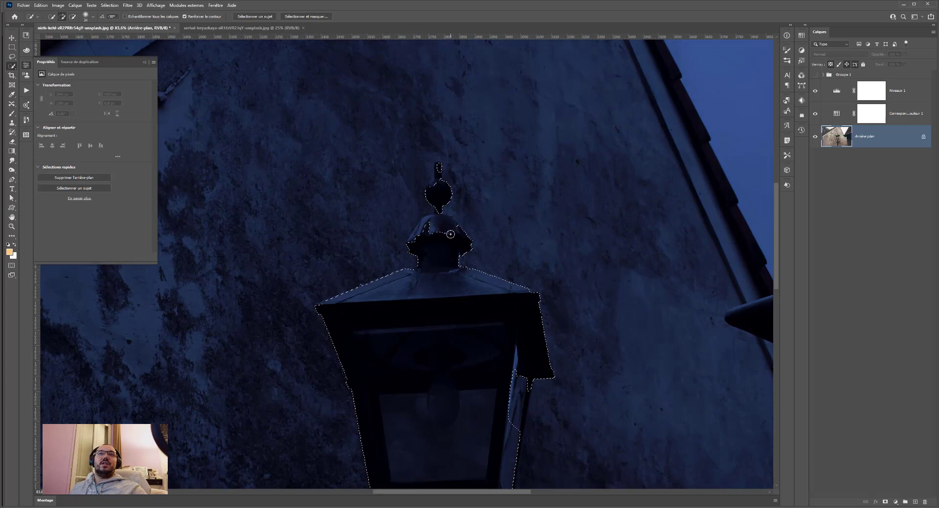
pyautogui.moveTo(442, 224); pyautogui.dragTo(406, 251)
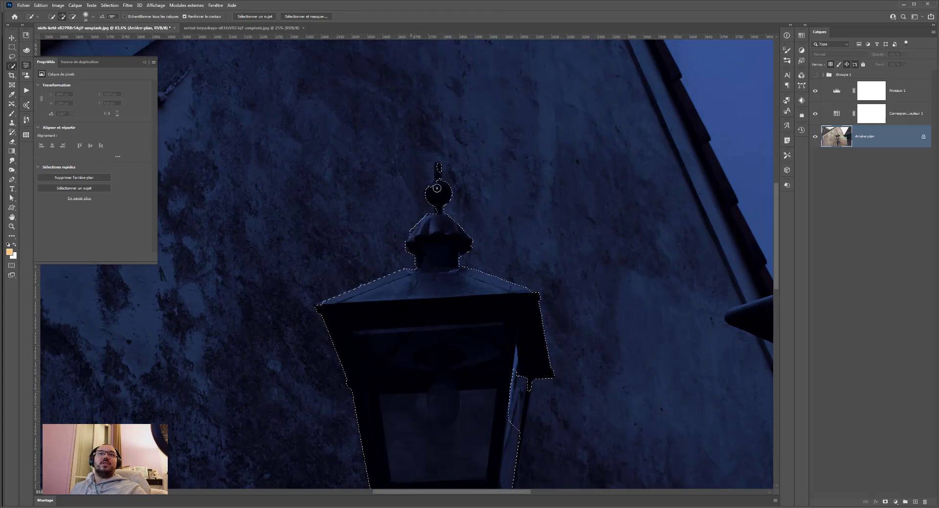
pyautogui.moveTo(437, 179)
pyautogui.mouseDown()
pyautogui.moveTo(441, 198)
pyautogui.moveTo(431, 194)
pyautogui.moveTo(440, 189)
pyautogui.mouseUp()
# - With the glow group shown, add a layer mask to it from the lantern selection
pyautogui.scroll(-5, 472, 337)
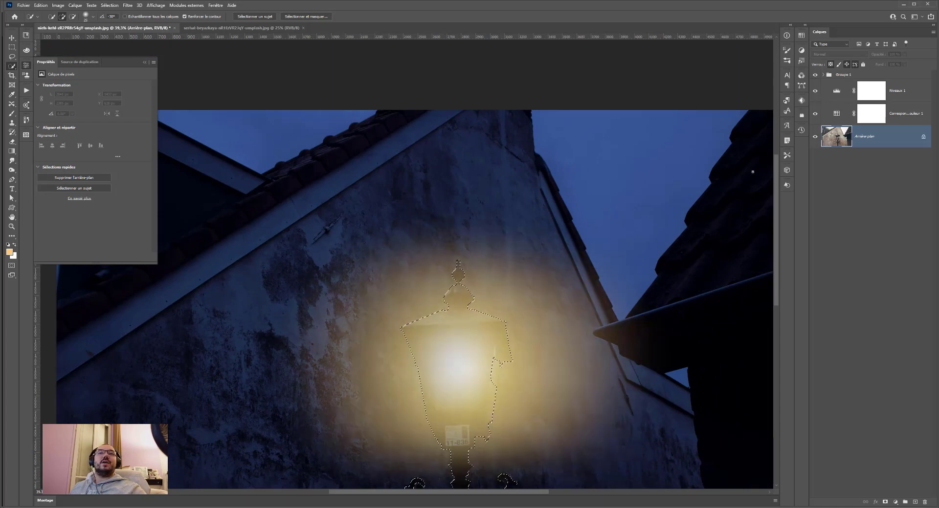
pyautogui.click(830, 73)
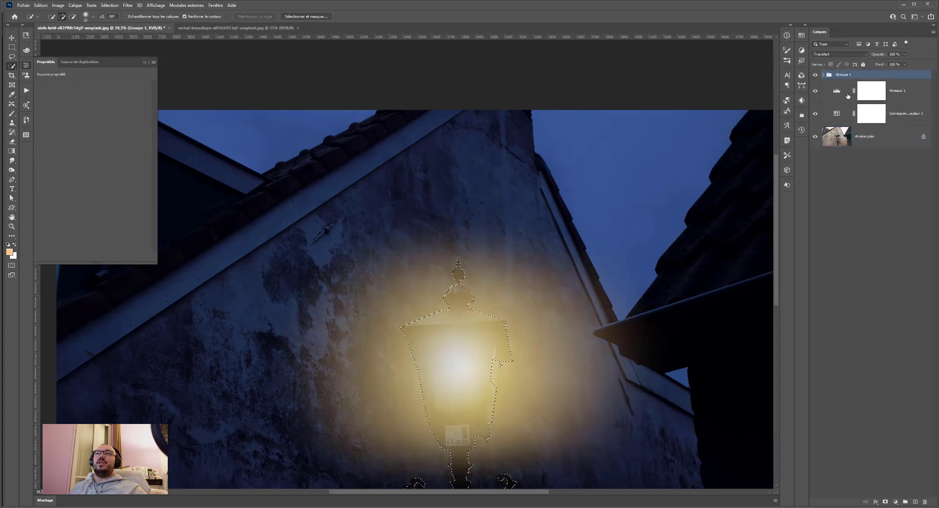
pyautogui.click(885, 502)
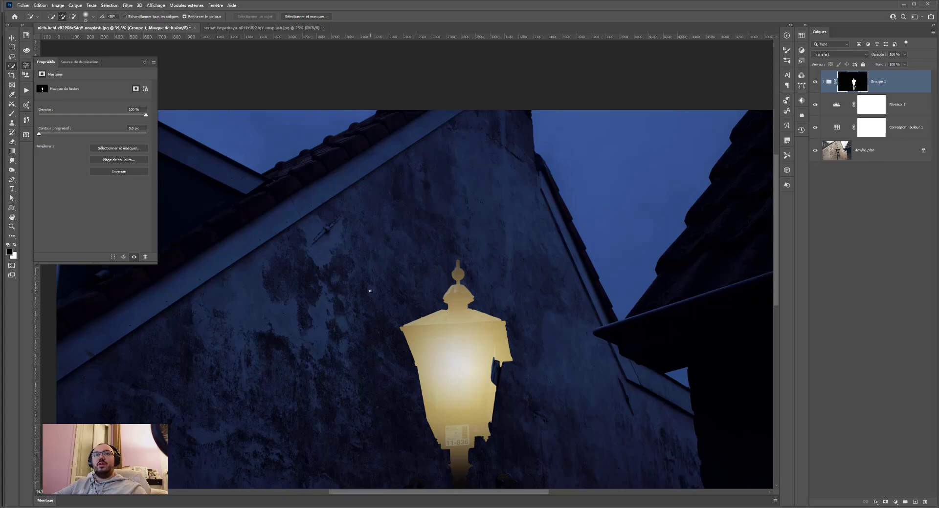
# - Invert the group mask and brush white over the lantern body below its roof so the glow covers the glass
pyautogui.hotkey('ctrl', 'i')
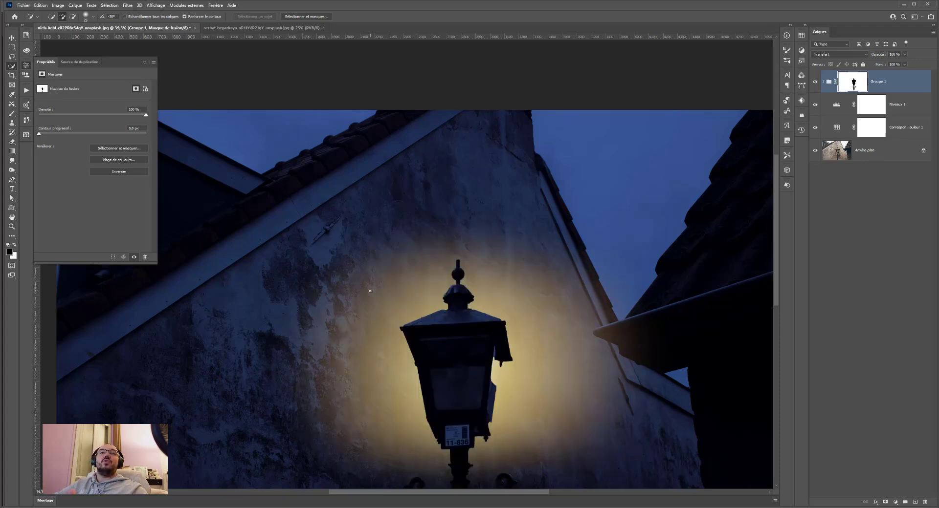
pyautogui.click(12, 114)
pyautogui.moveTo(442, 421)
pyautogui.mouseDown()
pyautogui.moveTo(402, 422)
pyautogui.moveTo(507, 428)
pyautogui.moveTo(500, 413)
pyautogui.moveTo(497, 423)
pyautogui.moveTo(451, 427)
pyautogui.moveTo(430, 442)
pyautogui.moveTo(512, 442)
pyautogui.mouseUp()
pyautogui.press('x')
pyautogui.moveTo(419, 440)
pyautogui.mouseDown()
pyautogui.moveTo(424, 403)
pyautogui.moveTo(477, 406)
pyautogui.moveTo(499, 422)
pyautogui.moveTo(484, 404)
pyautogui.moveTo(453, 405)
pyautogui.moveTo(472, 362)
pyautogui.moveTo(460, 375)
pyautogui.moveTo(428, 374)
pyautogui.moveTo(423, 385)
pyautogui.moveTo(426, 351)
pyautogui.moveTo(491, 340)
pyautogui.moveTo(501, 368)
pyautogui.moveTo(502, 349)
pyautogui.moveTo(496, 333)
pyautogui.moveTo(471, 359)
pyautogui.moveTo(485, 351)
pyautogui.moveTo(497, 396)
pyautogui.moveTo(468, 360)
pyautogui.moveTo(432, 378)
pyautogui.moveTo(448, 362)
pyautogui.moveTo(417, 338)
pyautogui.moveTo(493, 335)
pyautogui.moveTo(387, 342)
pyautogui.moveTo(498, 333)
pyautogui.moveTo(511, 367)
pyautogui.moveTo(521, 341)
pyautogui.moveTo(515, 330)
pyautogui.moveTo(415, 342)
pyautogui.moveTo(425, 344)
pyautogui.moveTo(413, 369)
pyautogui.mouseUp()
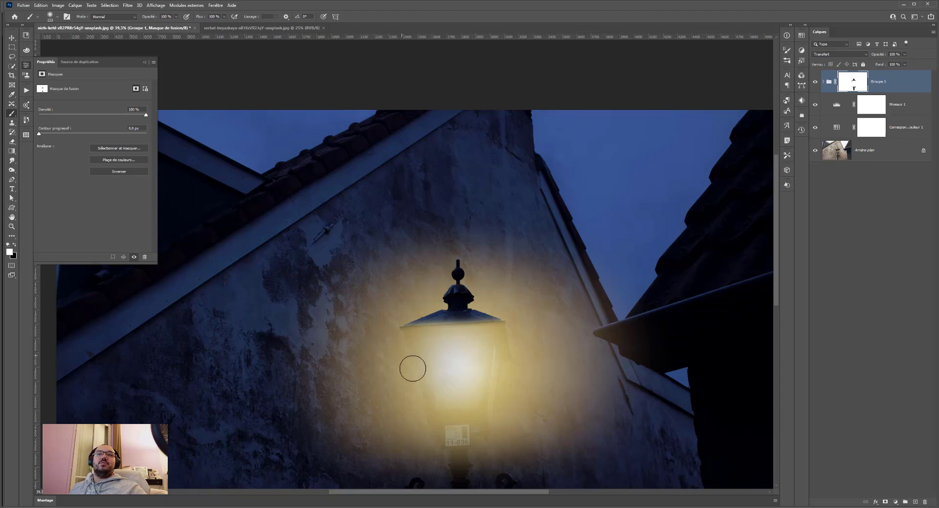
# - Try blending the glow over the lantern's roof and cap on the group mask with a white brush at 39% opacity
pyautogui.scroll(-3, 413, 367)
pyautogui.scroll(3, 421, 293)
pyautogui.scroll(-2, 409, 301)
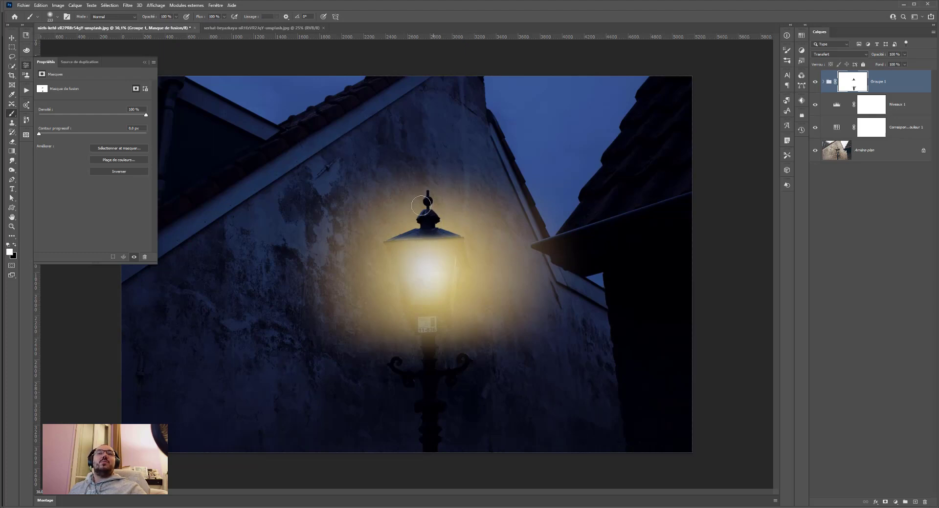
pyautogui.click(177, 17)
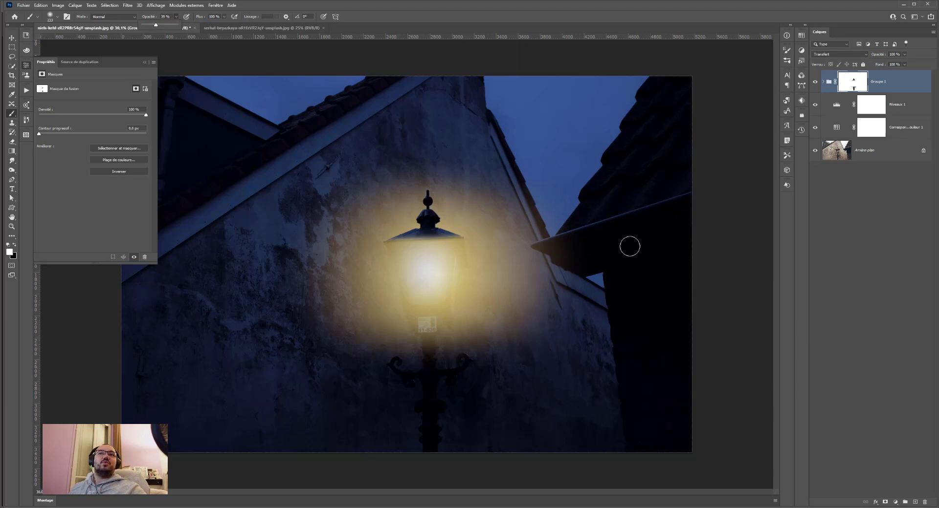
pyautogui.moveTo(416, 216); pyautogui.dragTo(422, 216)
pyautogui.click(429, 214)
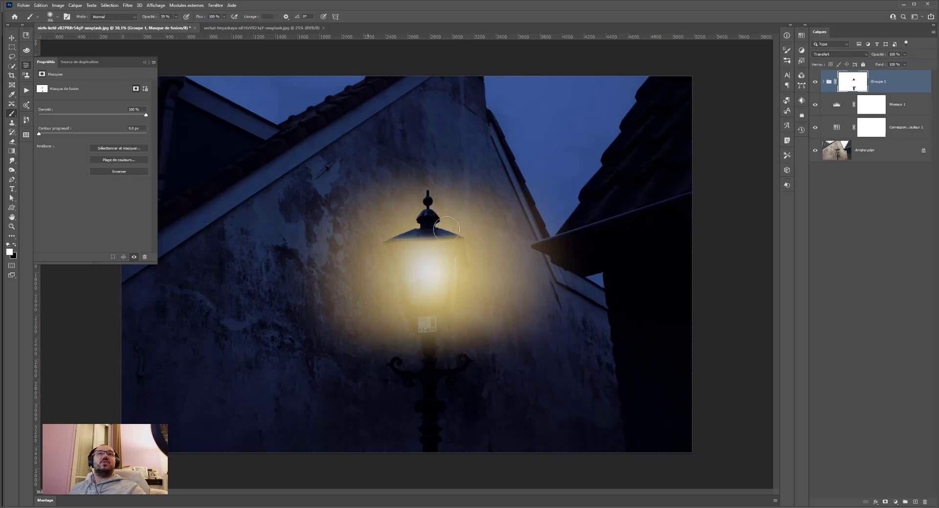
pyautogui.moveTo(481, 233)
pyautogui.mouseDown()
pyautogui.moveTo(409, 232)
pyautogui.moveTo(429, 205)
pyautogui.moveTo(426, 186)
pyautogui.moveTo(426, 200)
pyautogui.mouseUp()
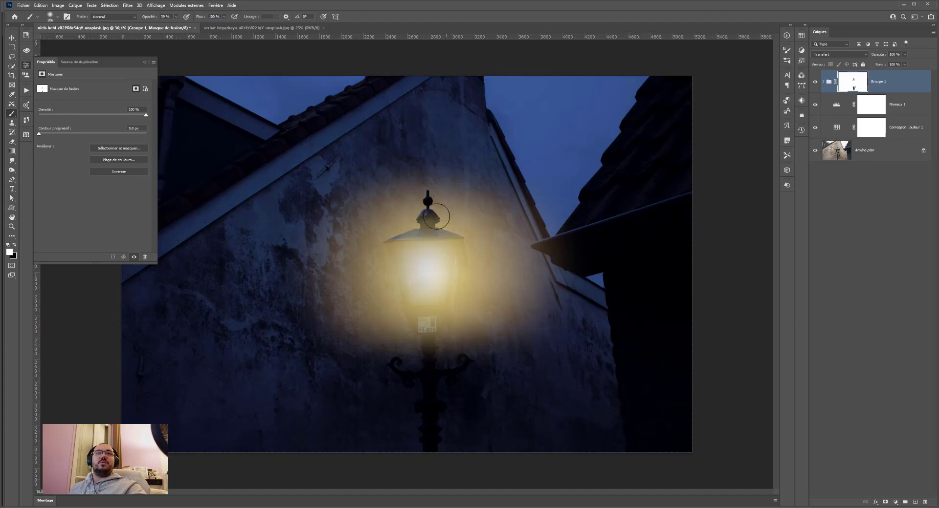
pyautogui.hotkey('ctrl', 'z')
pyautogui.moveTo(455, 232); pyautogui.dragTo(409, 214)
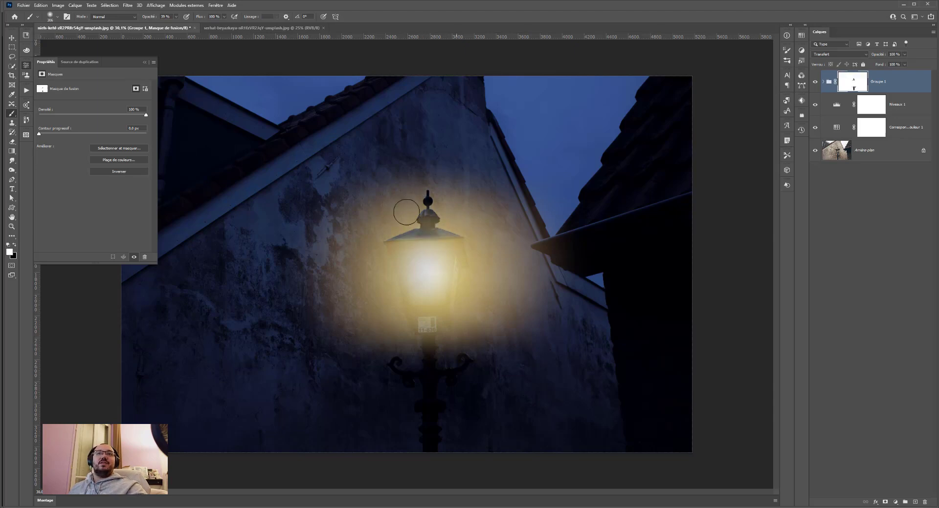
pyautogui.hotkey('ctrl', 'z')
# - Paint a faint glow over the lantern's roof on the mask with white at 21% brush opacity, comparing with the group hidden
pyautogui.click(176, 17)
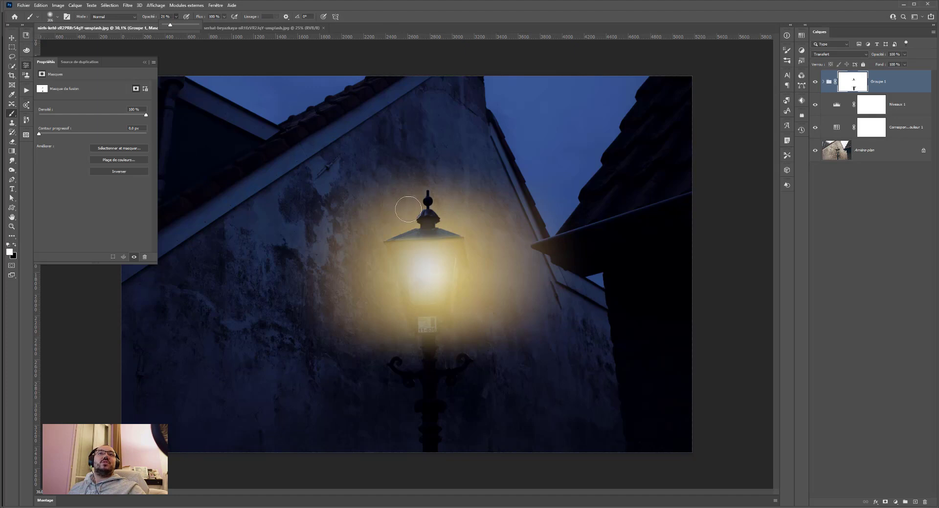
pyautogui.click(430, 230)
pyautogui.moveTo(431, 236)
pyautogui.mouseDown()
pyautogui.moveTo(386, 238)
pyautogui.moveTo(437, 244)
pyautogui.moveTo(394, 246)
pyautogui.mouseUp()
pyautogui.scroll(-3, 377, 258)
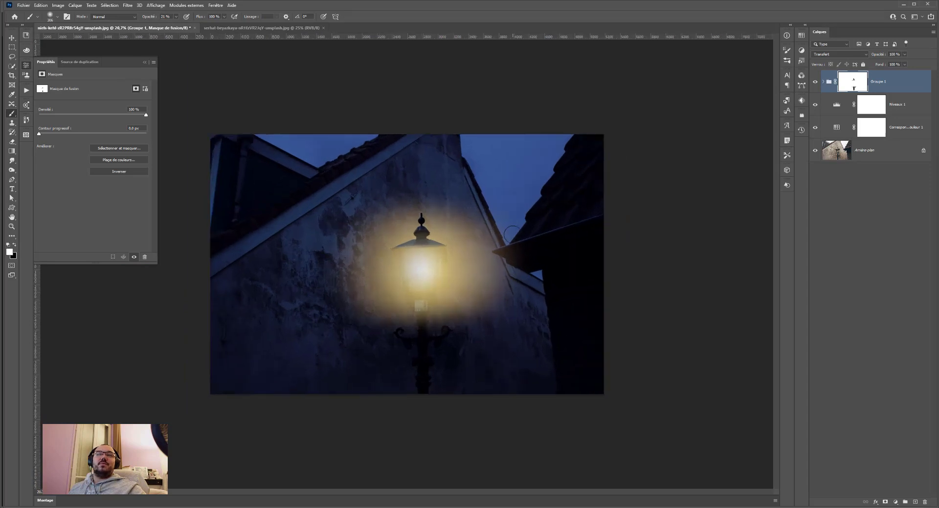
pyautogui.click(813, 81)
pyautogui.click(815, 83)
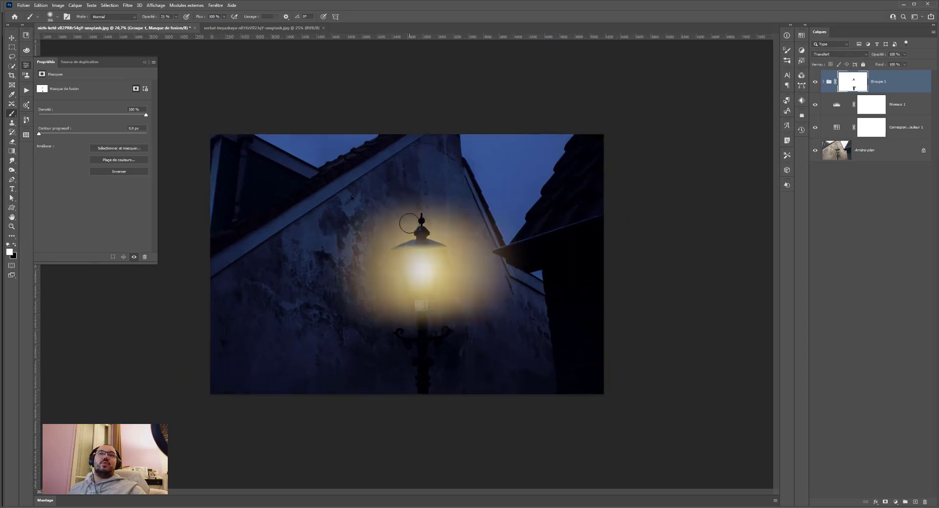
# - Switch to black at 21% brush opacity and softly paint the group mask along the lantern's roof to restore its shape
pyautogui.scroll(5, 408, 225)
pyautogui.moveTo(446, 221); pyautogui.dragTo(405, 229)
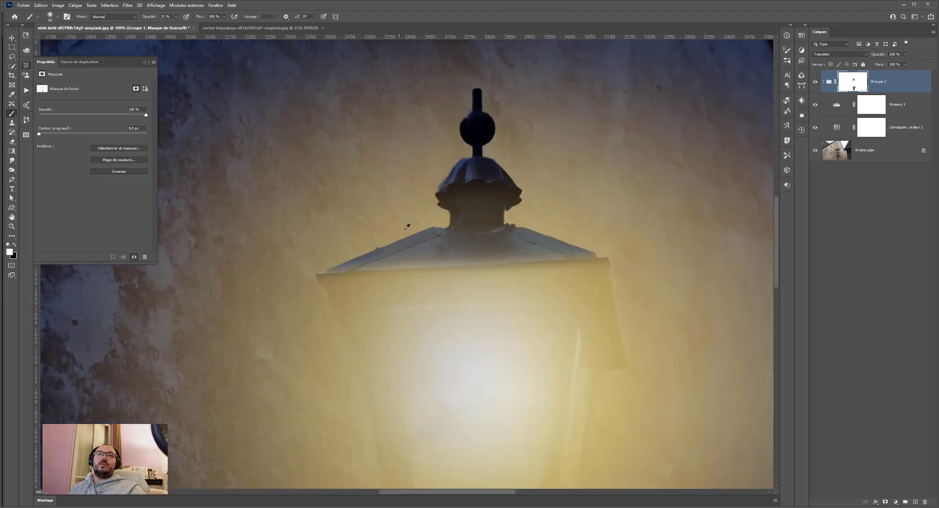
pyautogui.press('x')
pyautogui.moveTo(355, 267); pyautogui.dragTo(585, 249)
pyautogui.hotkey('ctrl', 'z')
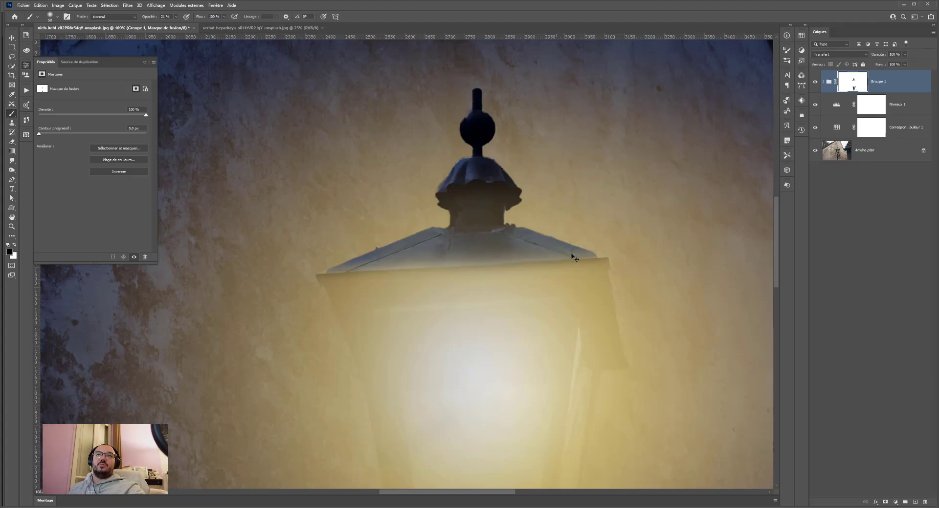
pyautogui.moveTo(593, 251)
pyautogui.mouseDown()
pyautogui.moveTo(409, 255)
pyautogui.moveTo(380, 257)
pyautogui.moveTo(418, 259)
pyautogui.moveTo(342, 267)
pyautogui.mouseUp()
pyautogui.scroll(-3, 375, 274)
pyautogui.scroll(-3, 400, 265)
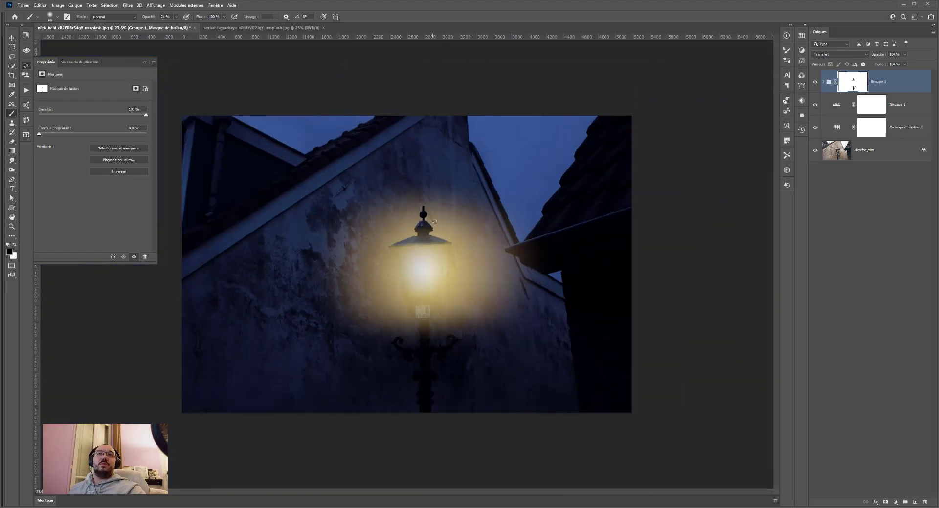
pyautogui.scroll(-2, 415, 252)
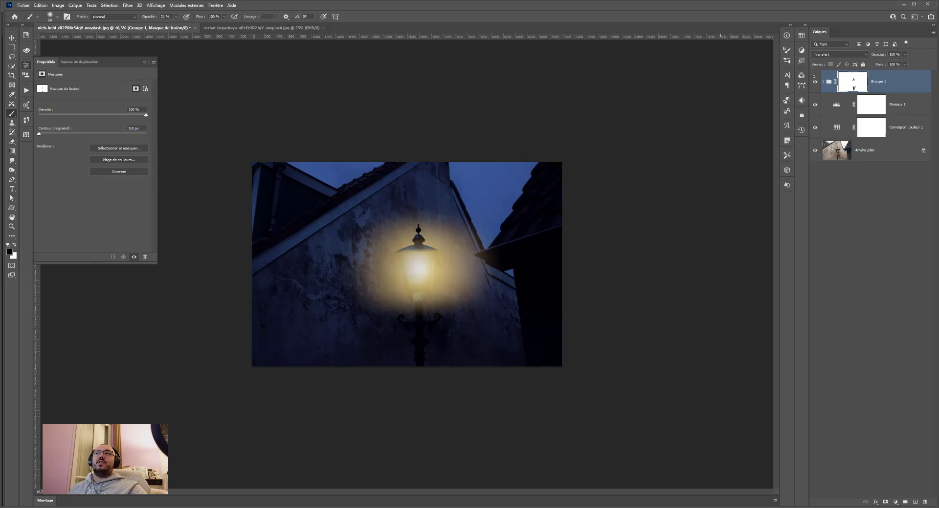
# - Compare the night scene with the original daytime photo by hiding and showing the glow group and both adjustment layers
pyautogui.click(815, 82)
pyautogui.click(813, 105)
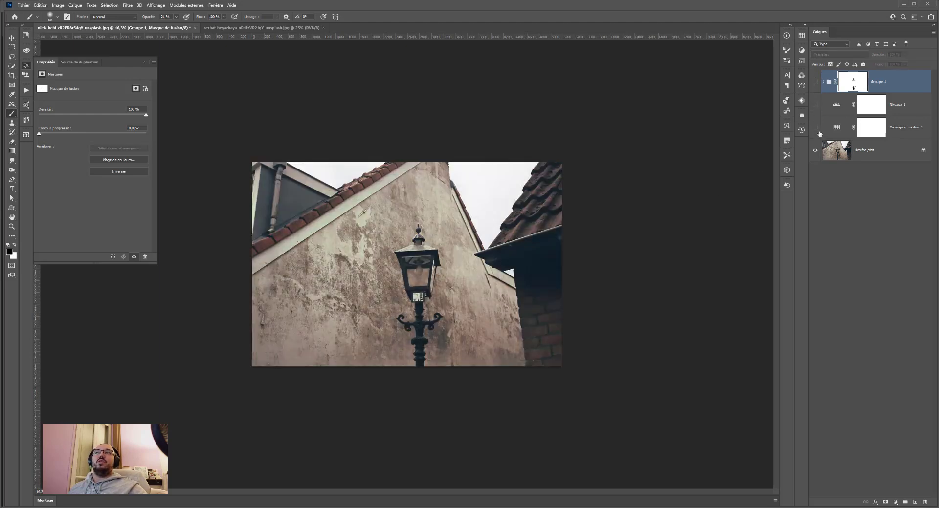
pyautogui.click(815, 83)
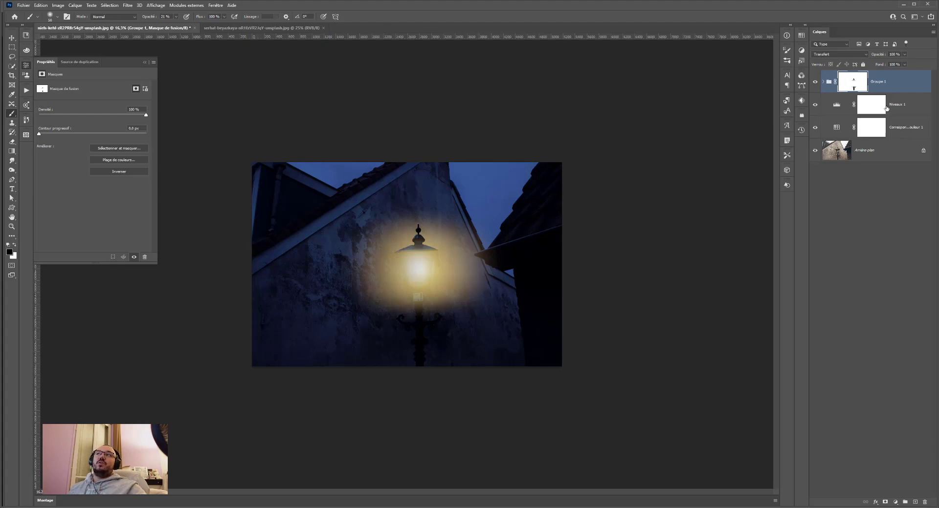
# - Copy the Levels and Color Lookup adjustment layers into the open photo of the wall lamp on dark brick
pyautogui.click(899, 107)
pyautogui.keyDown('shift'); pyautogui.click(895, 130); pyautogui.keyUp('shift')
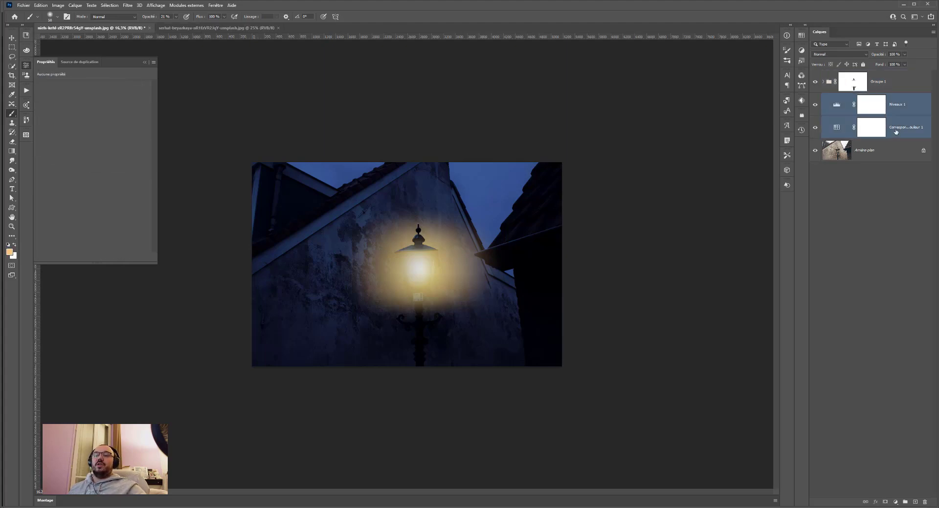
pyautogui.click(234, 30)
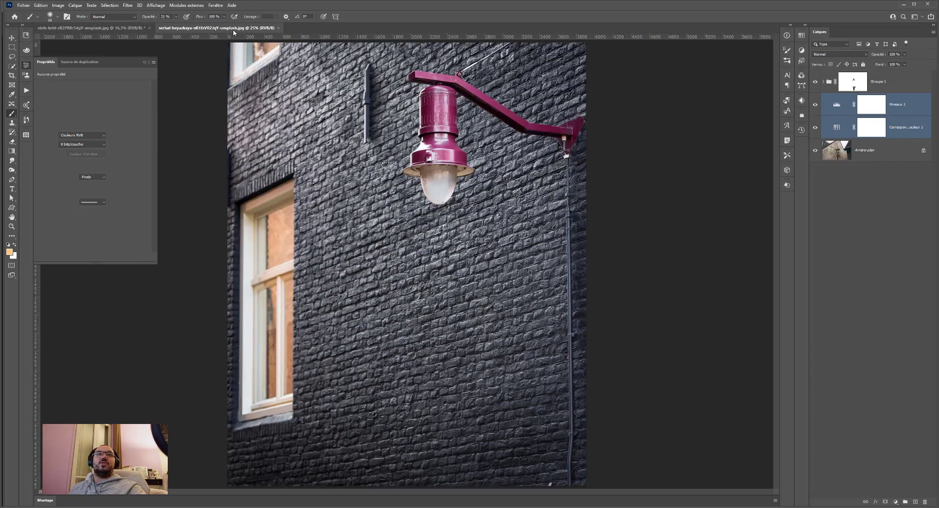
pyautogui.hotkey('ctrl', 'v')
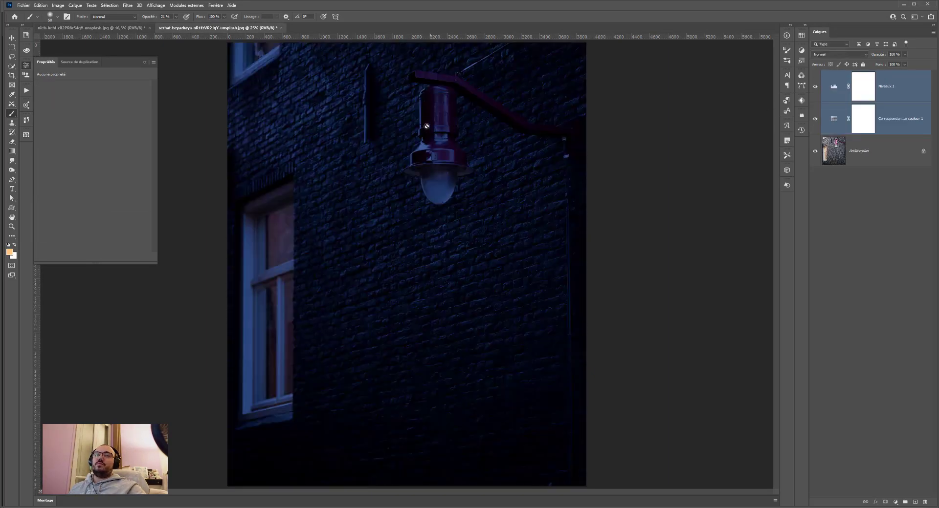
pyautogui.scroll(-3, 372, 136)
pyautogui.scroll(1, 371, 137)
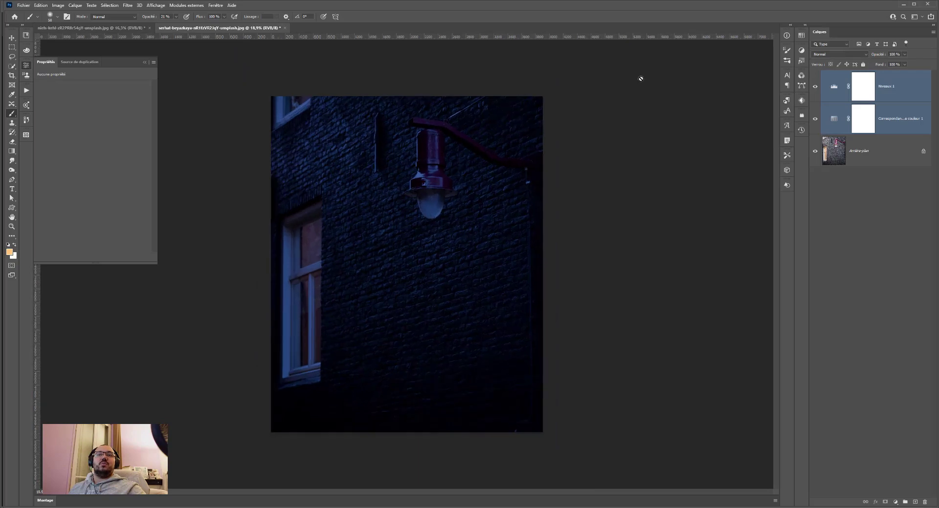
# - Copy the masked glow group from the street lamp photo into the wall lamp photo
pyautogui.click(91, 28)
pyautogui.click(867, 85)
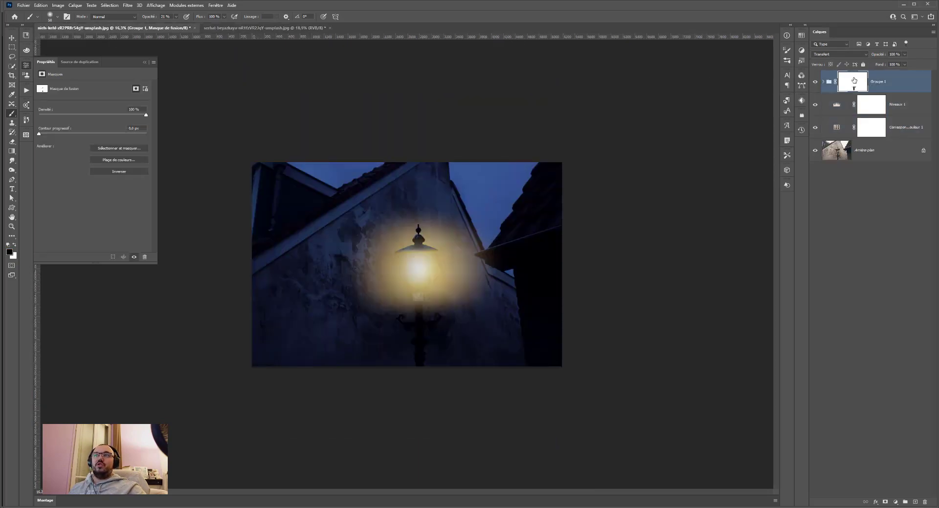
pyautogui.click(267, 29)
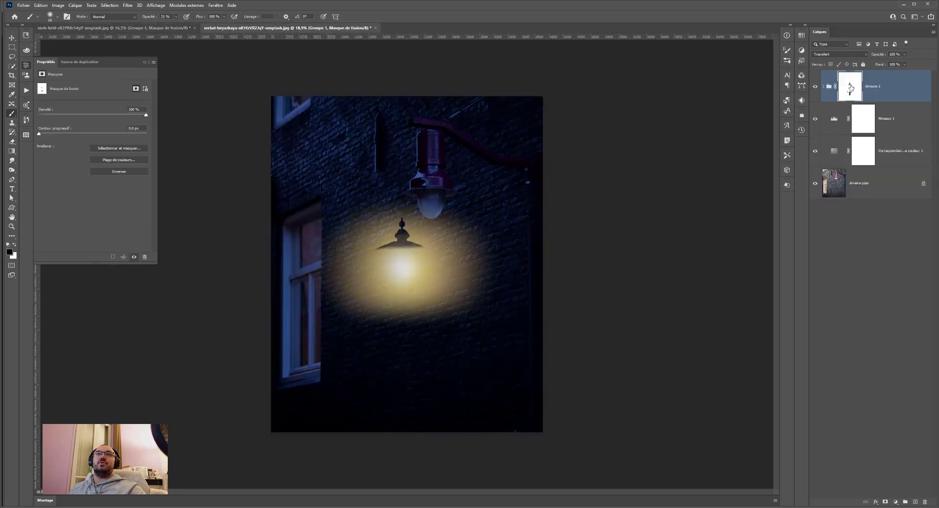
# - Clear the old lantern shape from the copied group's mask so the whole mask is white
pyautogui.hotkey('ctrl', 'a')
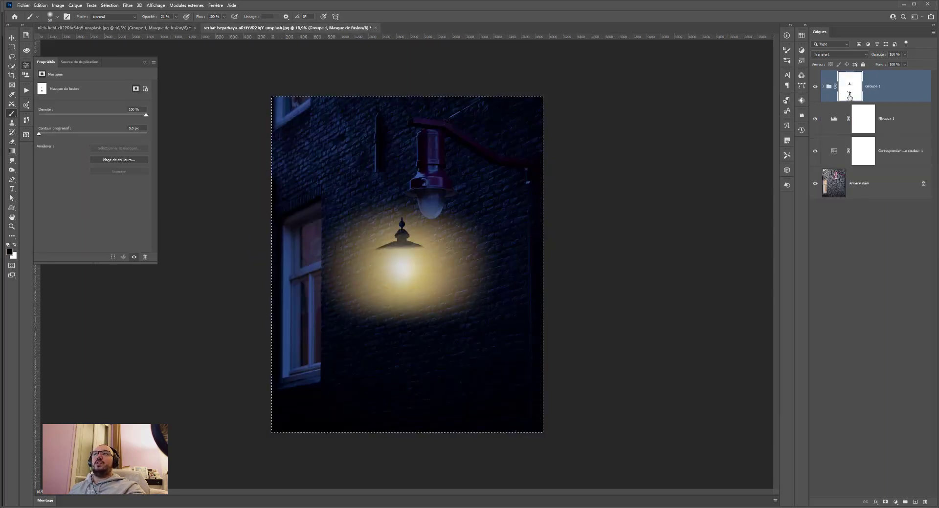
pyautogui.press('Delete')
pyautogui.press('v')
pyautogui.hotkey('ctrl', 'd')
# - Move the glow group so its bright centre sits on the wall lamp's bulb, keeping the group's opacity at 100%
pyautogui.moveTo(417, 276); pyautogui.dragTo(438, 210)
pyautogui.hotkey('shift', 'Down')
pyautogui.hotkey('shift', 'Right')
pyautogui.hotkey('shift', 'Right')
pyautogui.click(904, 54)
pyautogui.moveTo(908, 62)
pyautogui.mouseDown()
pyautogui.moveTo(881, 67)
pyautogui.moveTo(905, 64)
pyautogui.mouseUp()
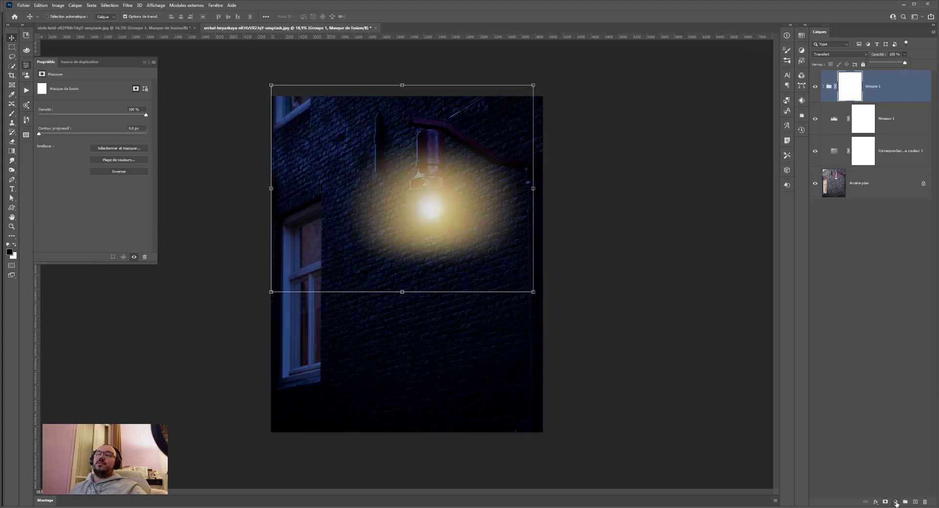
# - Add a Levels adjustment layer clipped to the glow group
pyautogui.click(895, 502)
pyautogui.click(907, 405)
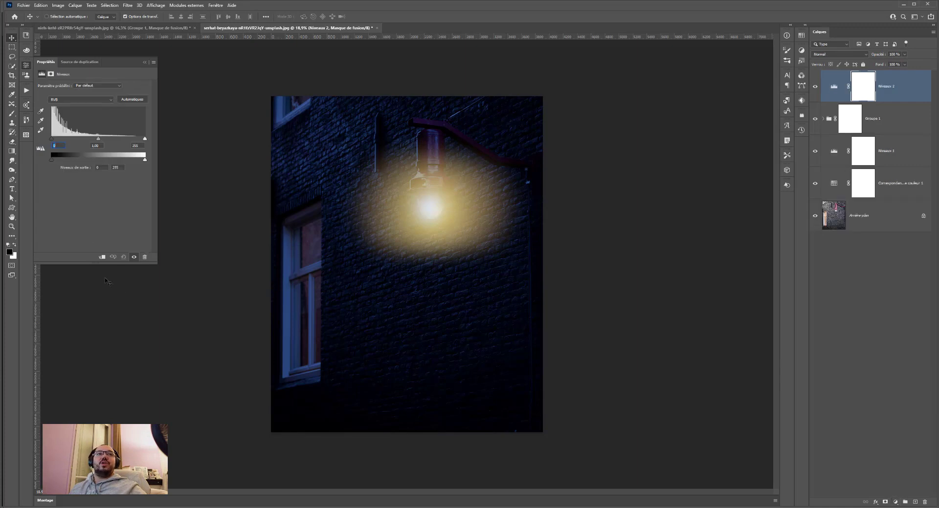
pyautogui.click(103, 258)
# - Set the clipped Levels to a black input of 14 and midtones of 1.75, comparing the glow with and without it
pyautogui.moveTo(100, 141)
pyautogui.mouseDown()
pyautogui.moveTo(81, 141)
pyautogui.moveTo(117, 141)
pyautogui.moveTo(49, 131)
pyautogui.moveTo(133, 139)
pyautogui.moveTo(98, 137)
pyautogui.mouseUp()
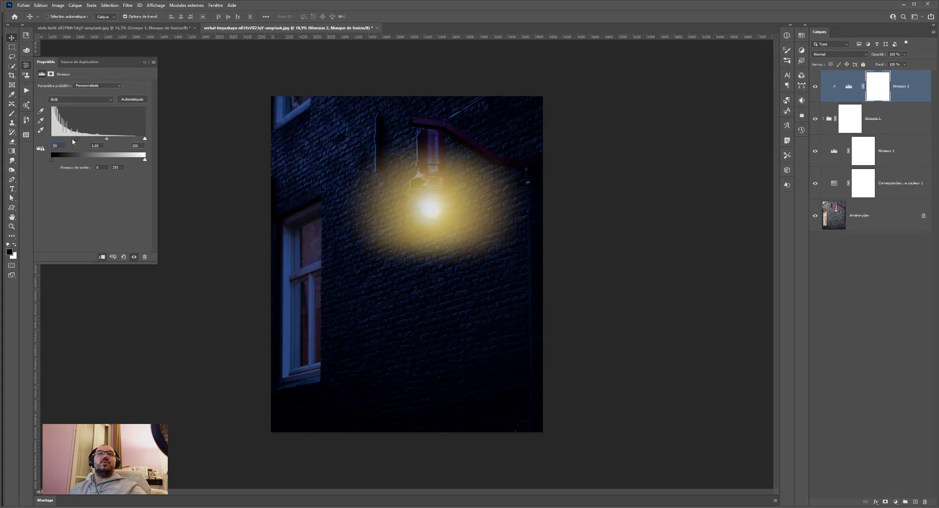
pyautogui.moveTo(149, 141); pyautogui.dragTo(193, 142)
pyautogui.click(135, 257)
pyautogui.click(135, 257)
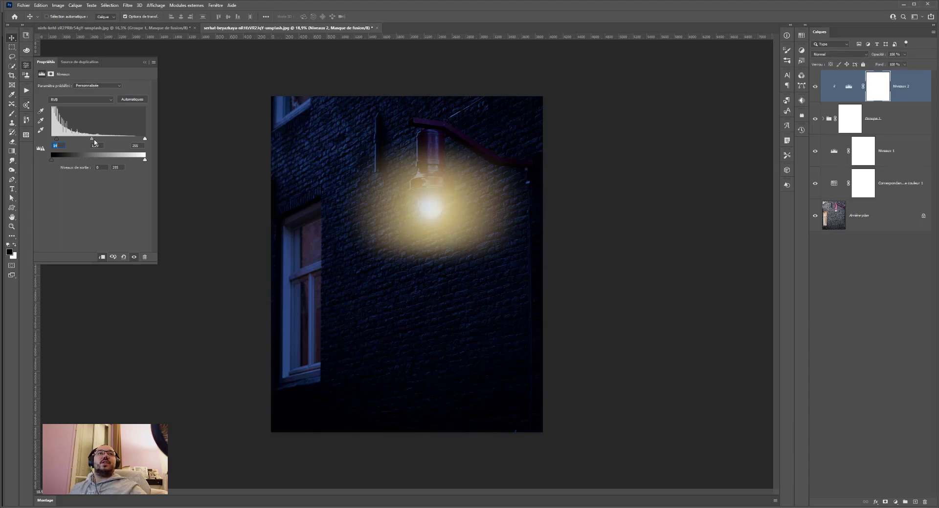
pyautogui.moveTo(95, 139); pyautogui.dragTo(84, 141)
pyautogui.click(11, 47)
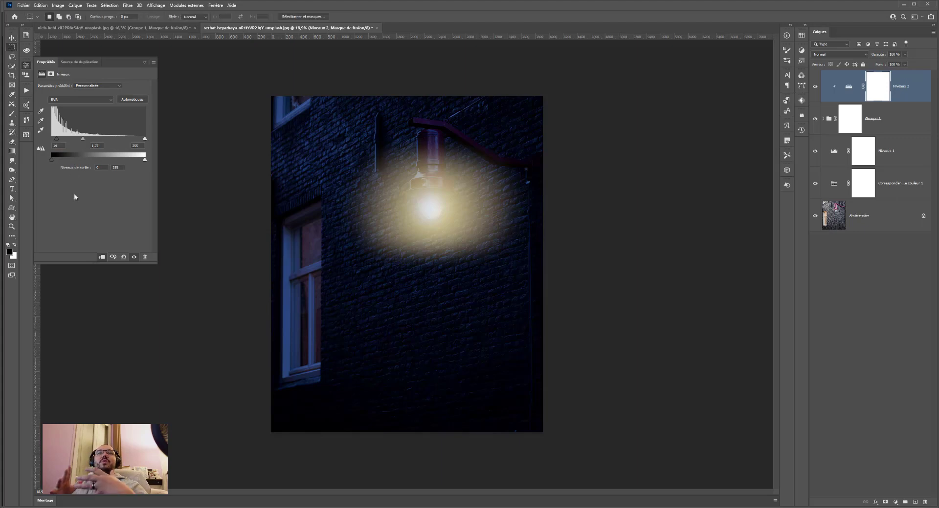